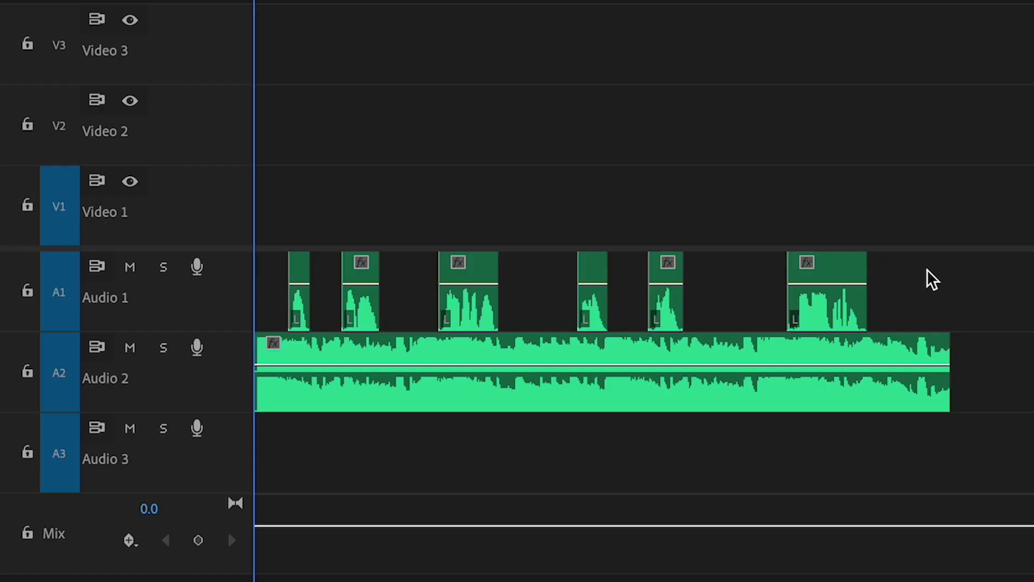
# Step: In Essential Sound, tag the six Audio 1 clips as Dialogue and 92elm - Opal.wav as Music
pyautogui.moveTo(675, 443); pyautogui.dragTo(456, 444)
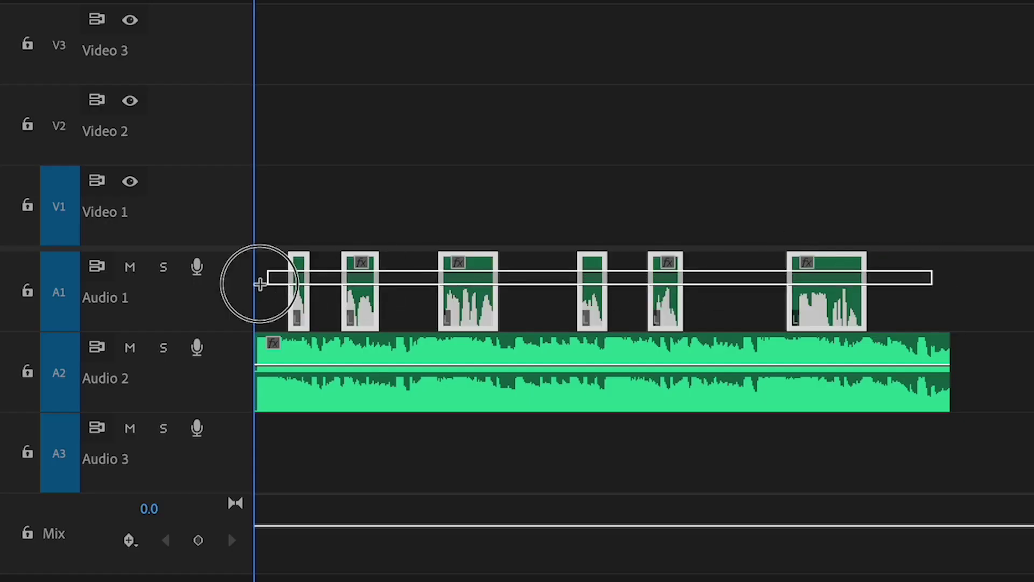
pyautogui.moveTo(260, 284); pyautogui.dragTo(253, 289)
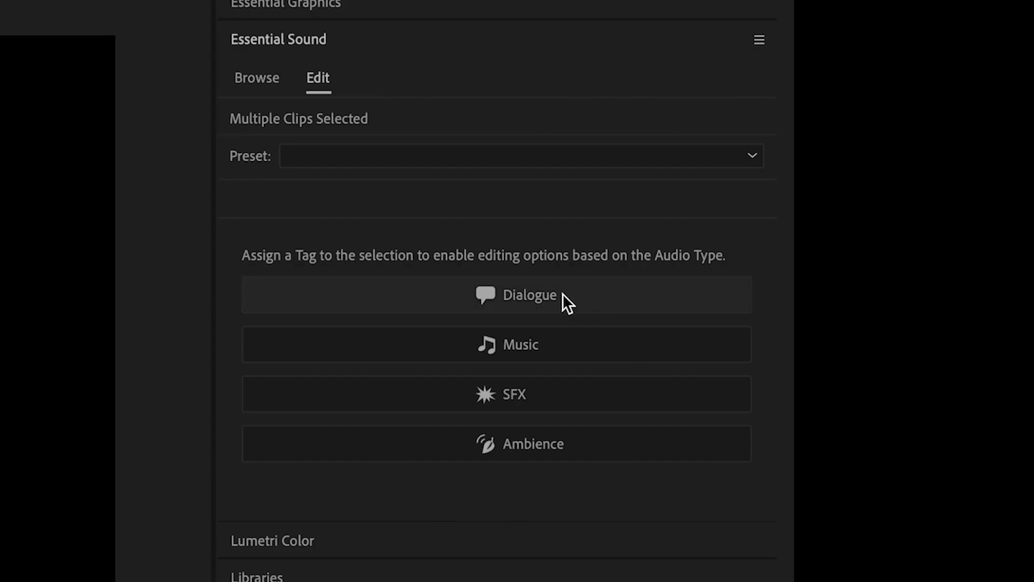
pyautogui.click(562, 295)
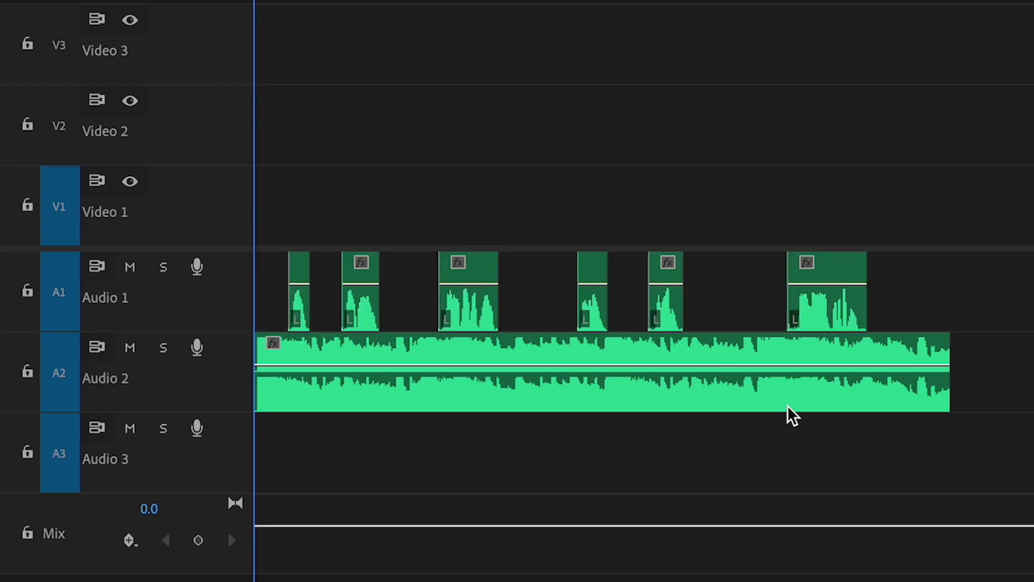
pyautogui.click(787, 415)
pyautogui.click(541, 355)
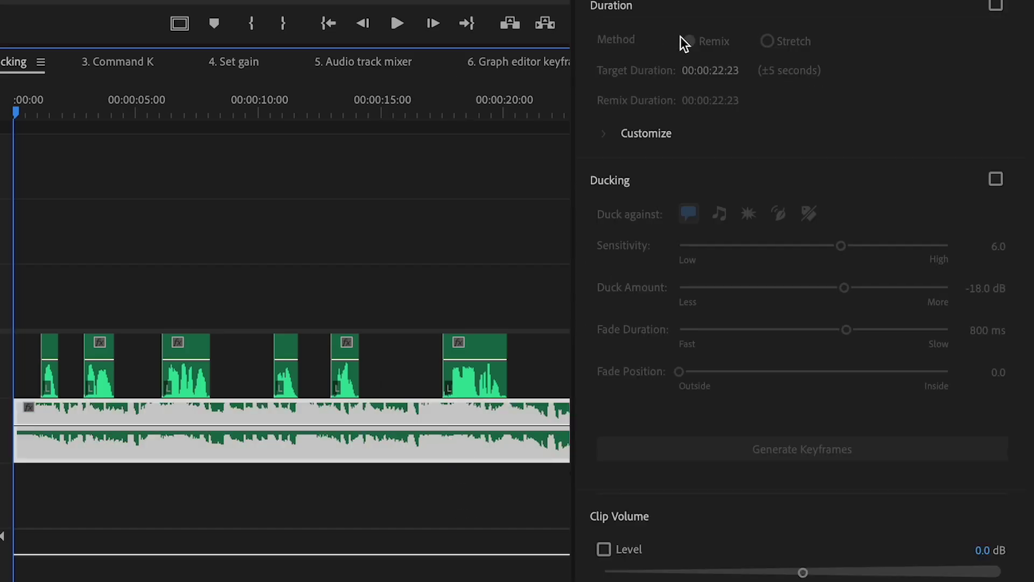
# Step: Enable Ducking on the music clip and generate ducking keyframes with fade position 1.4
pyautogui.click(996, 179)
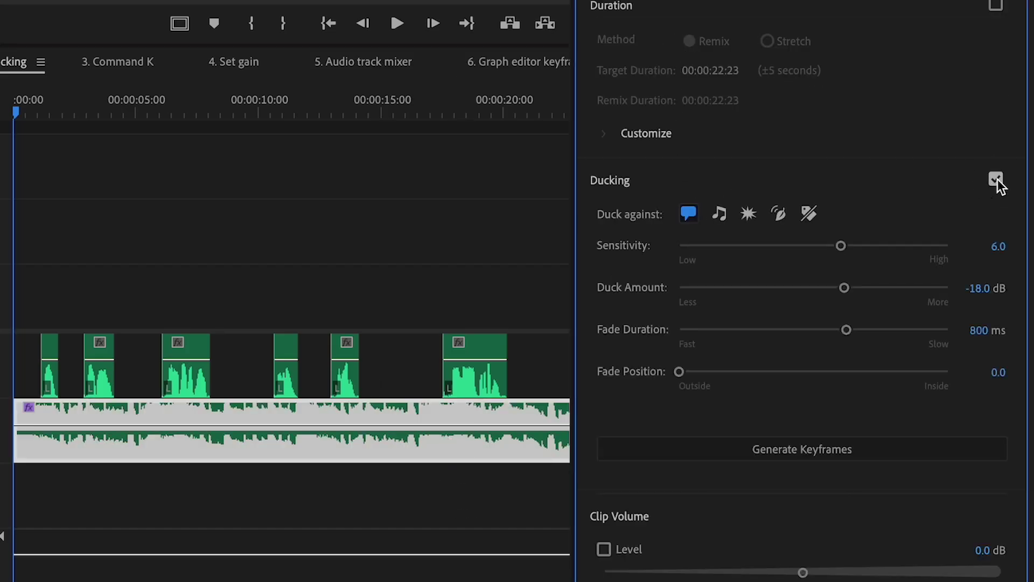
pyautogui.click(810, 451)
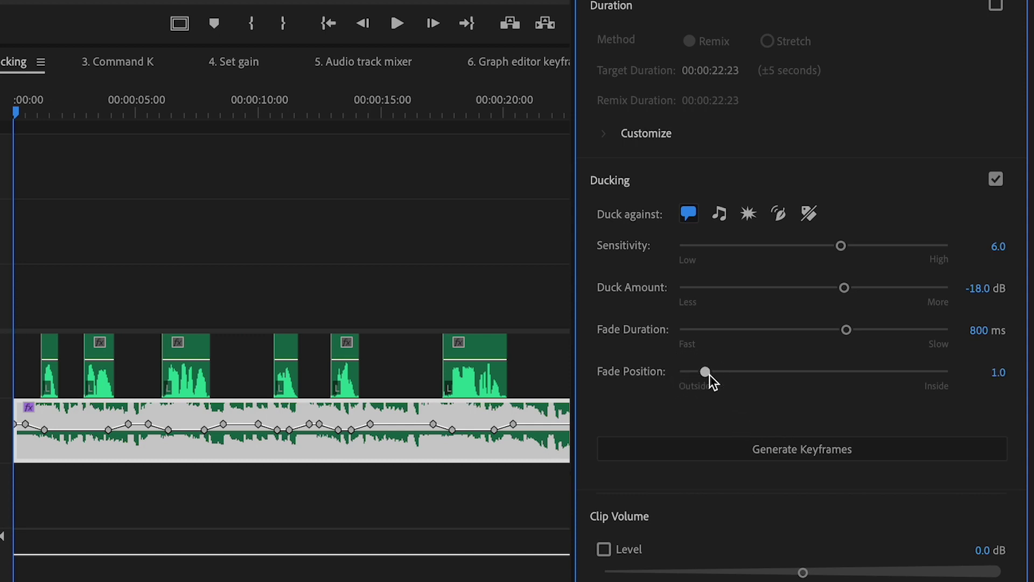
pyautogui.moveTo(709, 376); pyautogui.dragTo(721, 376)
pyautogui.click(804, 458)
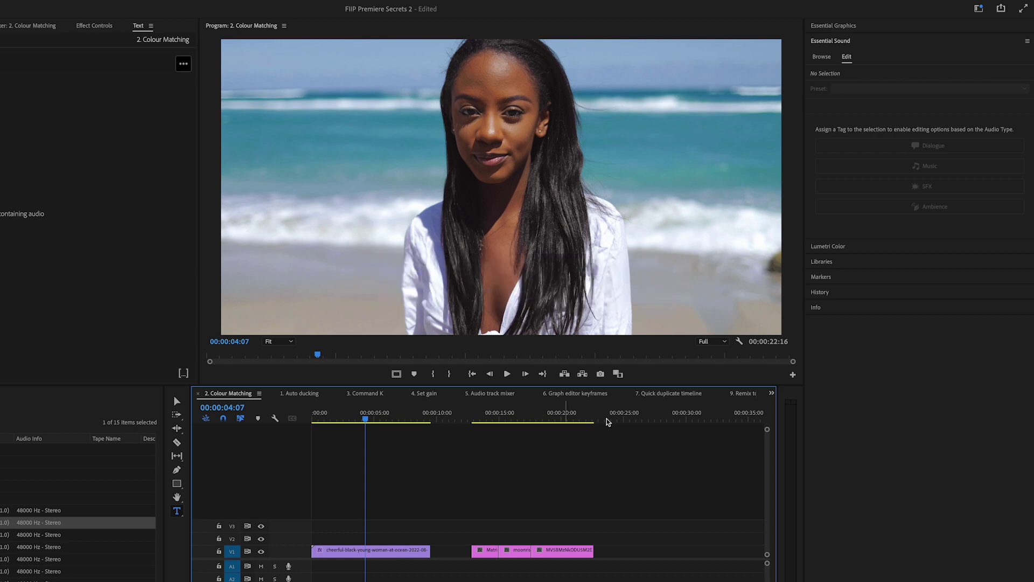
# Step: Select the beach clip on V1 and expand its Lumetri Color settings
pyautogui.click(391, 550)
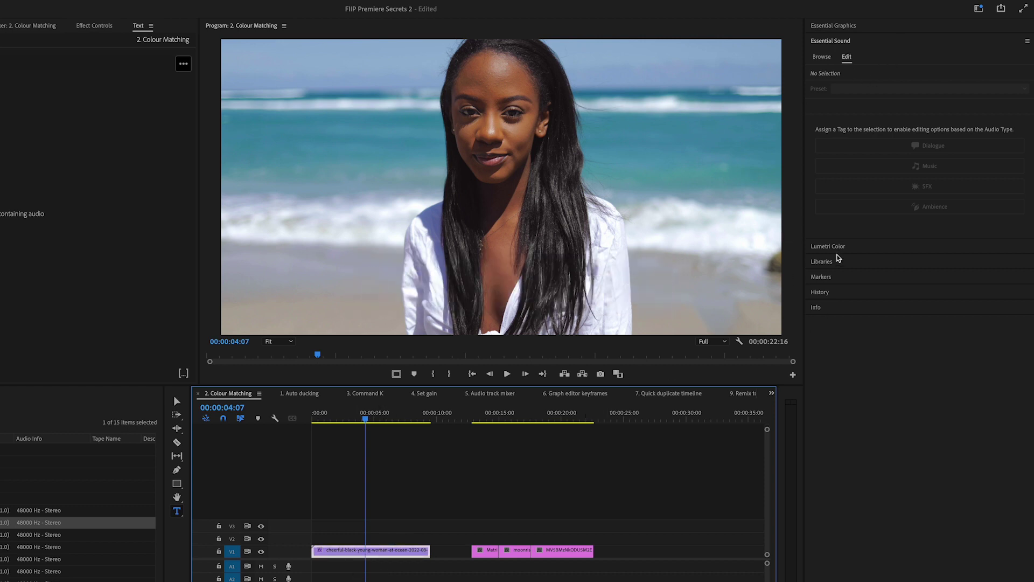
pyautogui.click(838, 249)
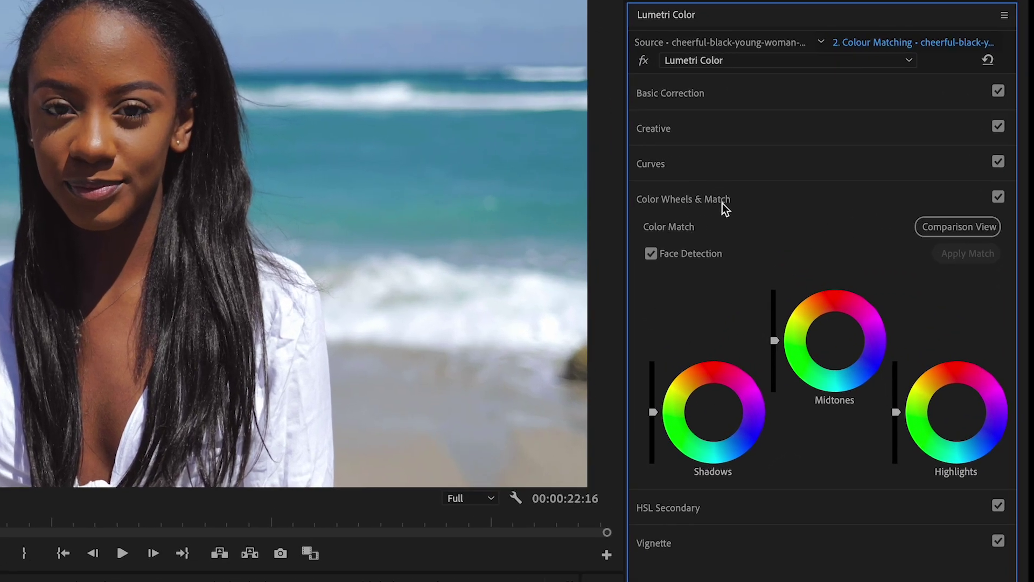
# Step: In Comparison View, match the beach clip to several stills, ending with the cool jet cockpit
pyautogui.click(962, 226)
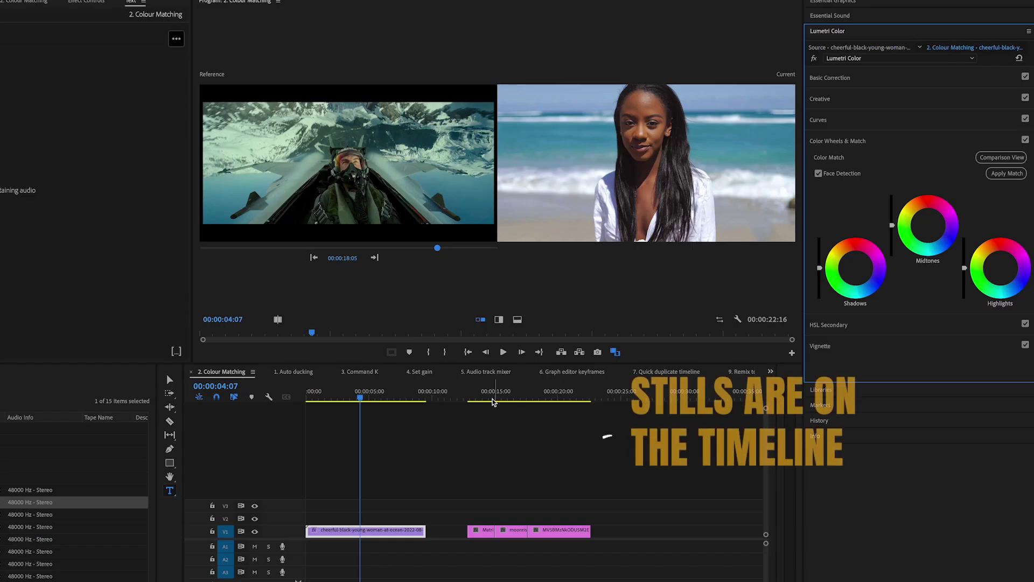
pyautogui.moveTo(435, 249); pyautogui.dragTo(373, 258)
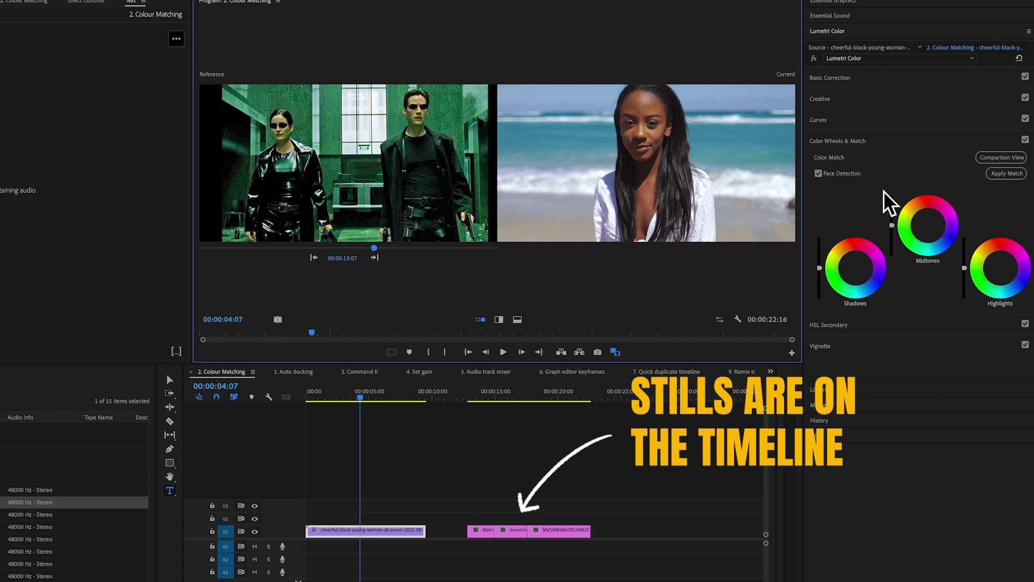
pyautogui.click(977, 378)
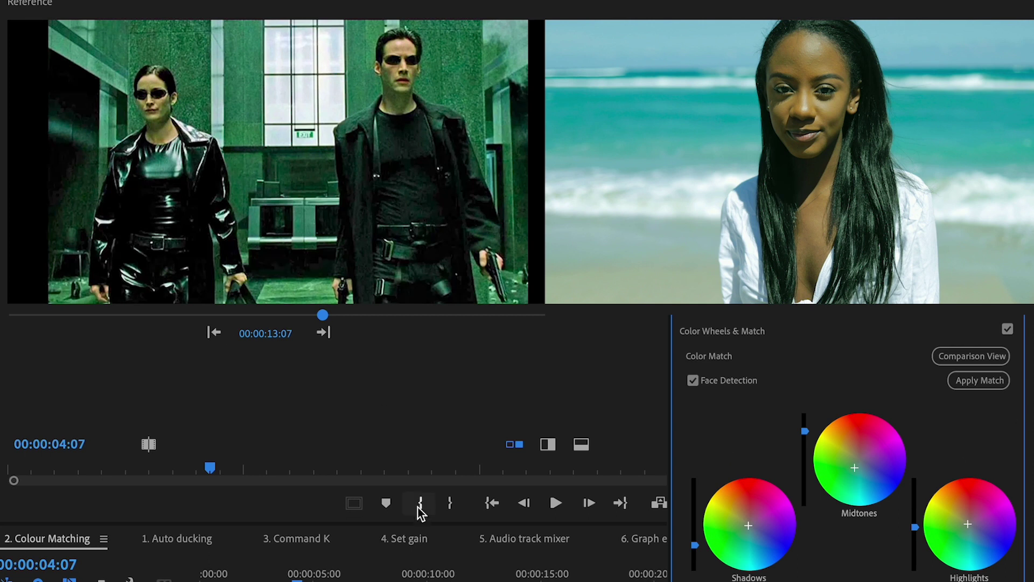
pyautogui.moveTo(322, 314); pyautogui.dragTo(386, 315)
pyautogui.click(968, 377)
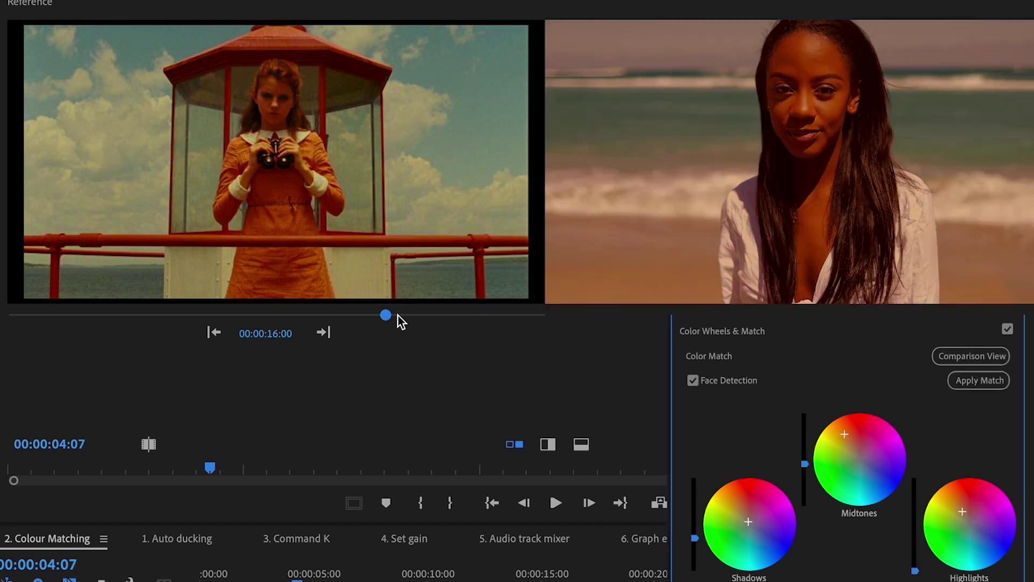
pyautogui.moveTo(386, 315); pyautogui.dragTo(437, 315)
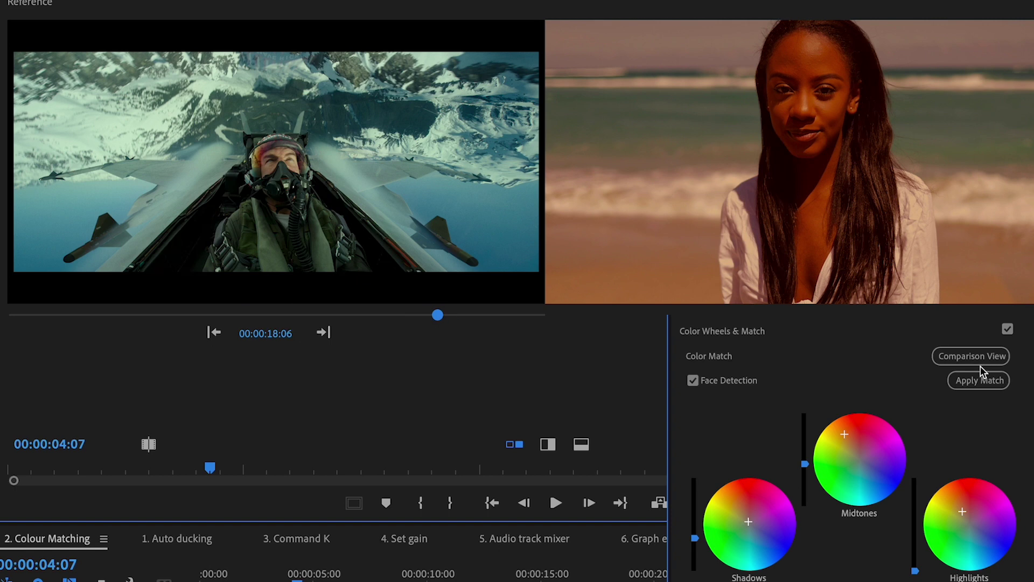
pyautogui.click(971, 384)
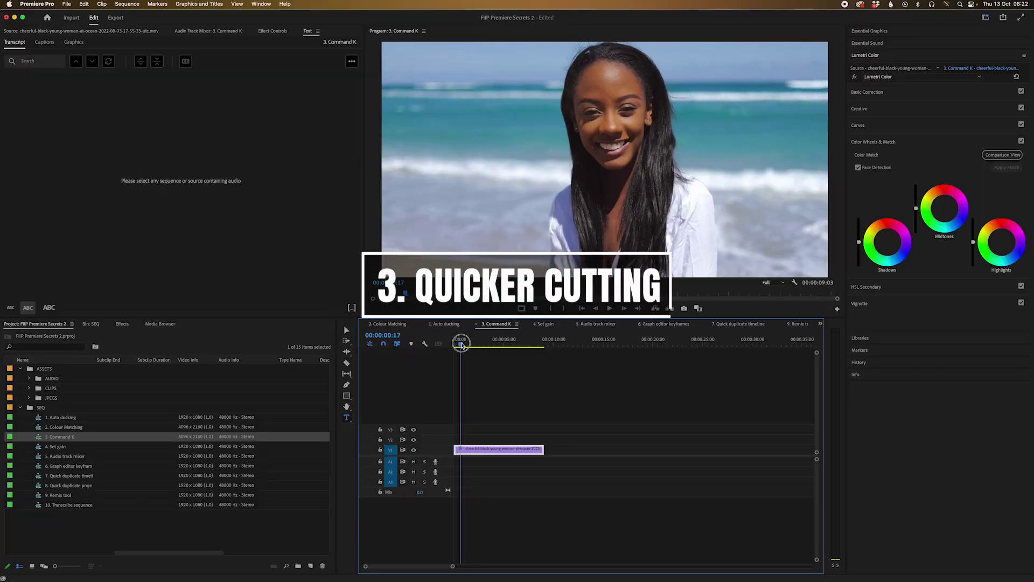
# Step: Try cutting the V1 clip with the Razor tool, undo it, and return to Selection
pyautogui.click(509, 412)
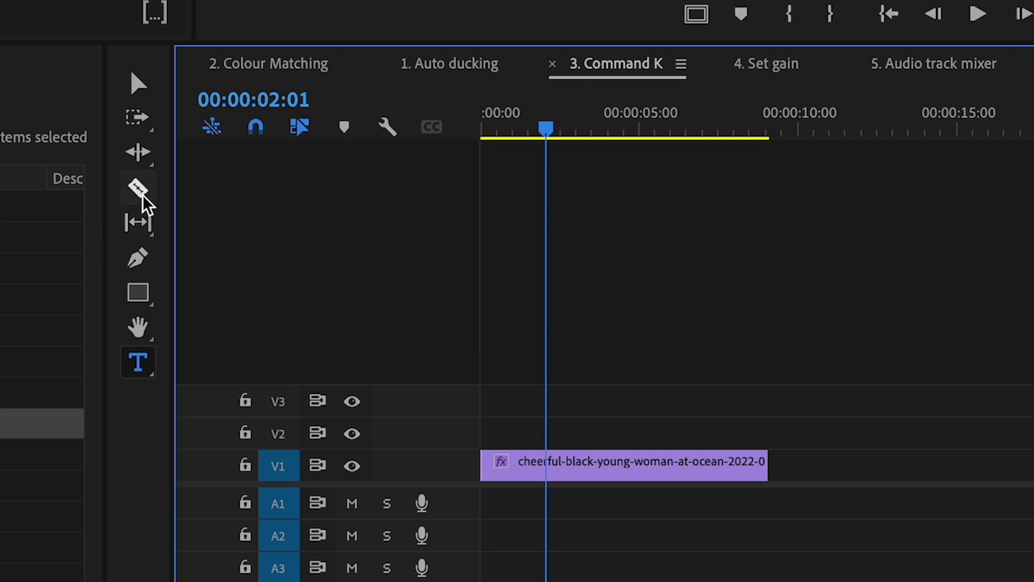
pyautogui.click(145, 198)
pyautogui.click(555, 466)
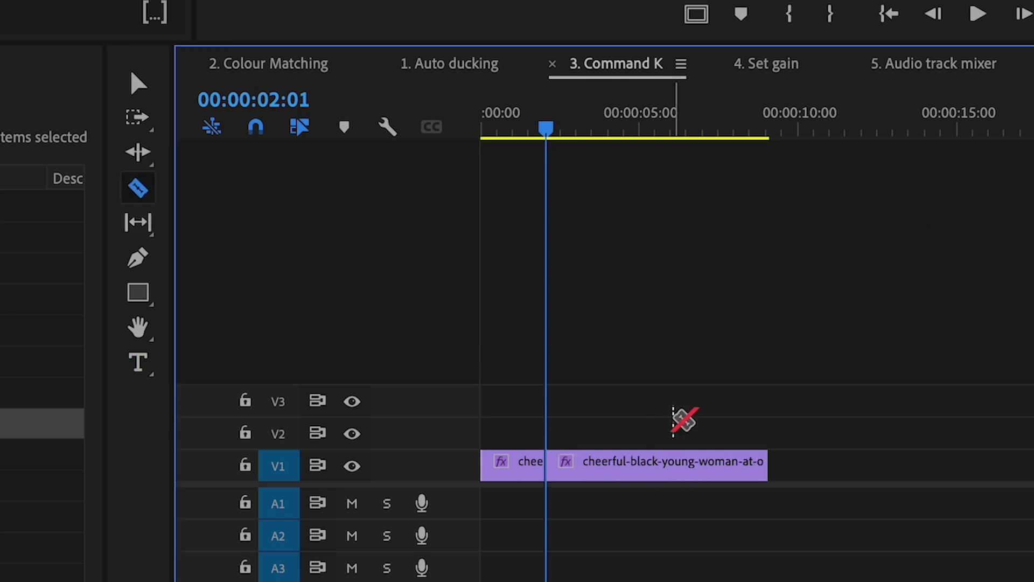
pyautogui.hotkey('ctrl', 'z')
pyautogui.press('v')
# Step: Split the beach clip with Cmd+K at several playhead positions, including 00:00:06:06, 00:00:01:10 and 00:00:04:17
pyautogui.click(606, 471)
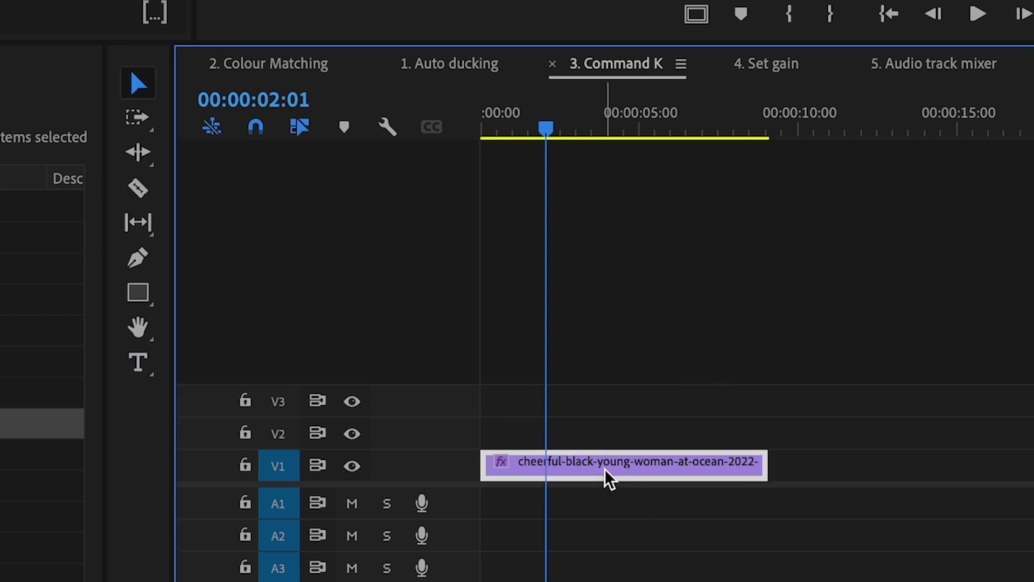
pyautogui.hotkey('ctrl', 'k')
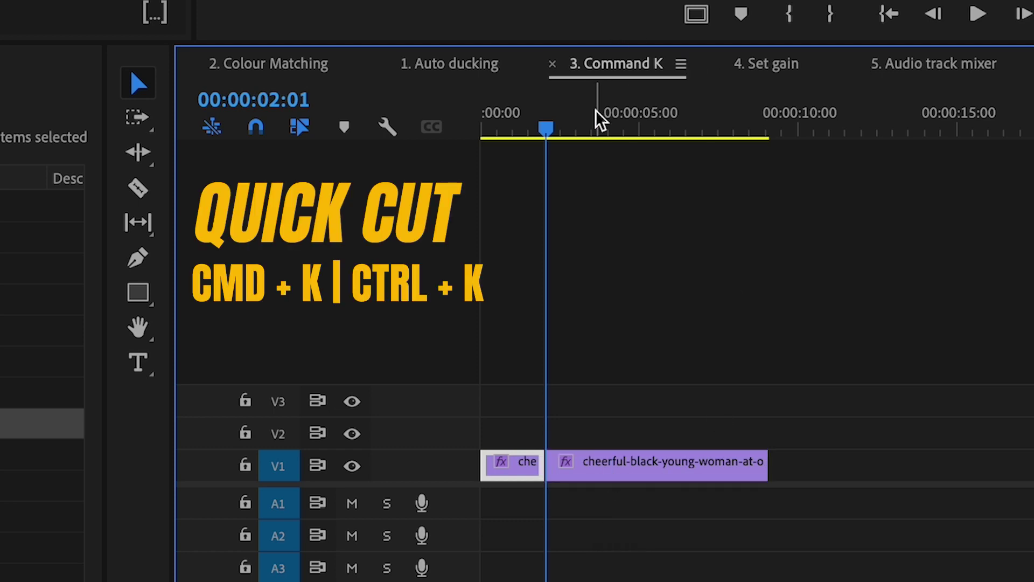
pyautogui.click(679, 123)
pyautogui.click(679, 457)
pyautogui.hotkey('ctrl', 'k')
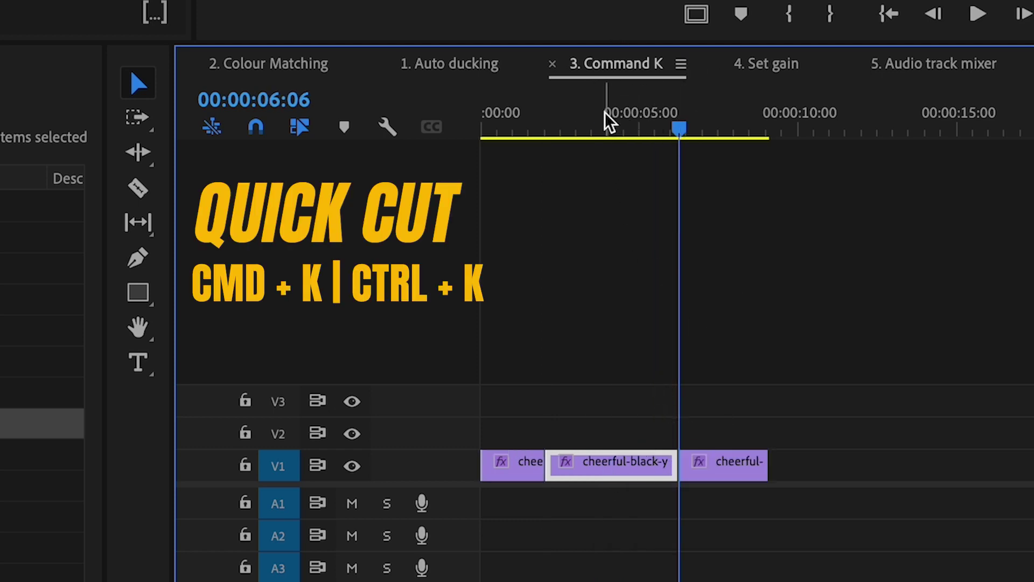
pyautogui.click(590, 127)
pyautogui.hotkey('ctrl', 'k')
pyautogui.click(730, 124)
pyautogui.hotkey('ctrl', 'k')
pyautogui.moveTo(570, 129); pyautogui.dragTo(528, 154)
pyautogui.hotkey('ctrl', 'k')
pyautogui.click(588, 154)
pyautogui.click(628, 121)
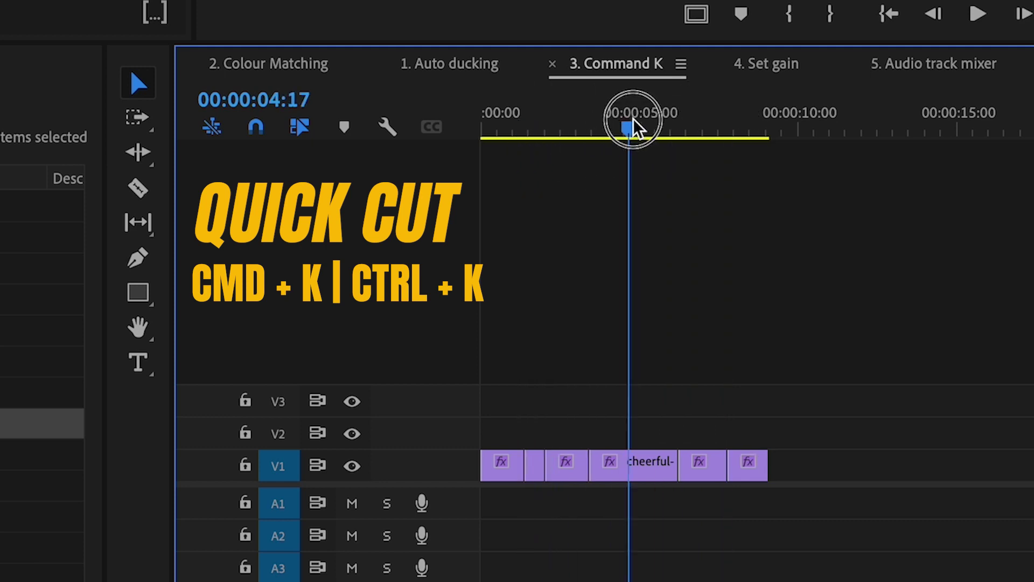
pyautogui.hotkey('ctrl', 'k')
# Step: Ripple-delete two short pieces of the beach clip and return the playhead to the start
pyautogui.click(658, 470)
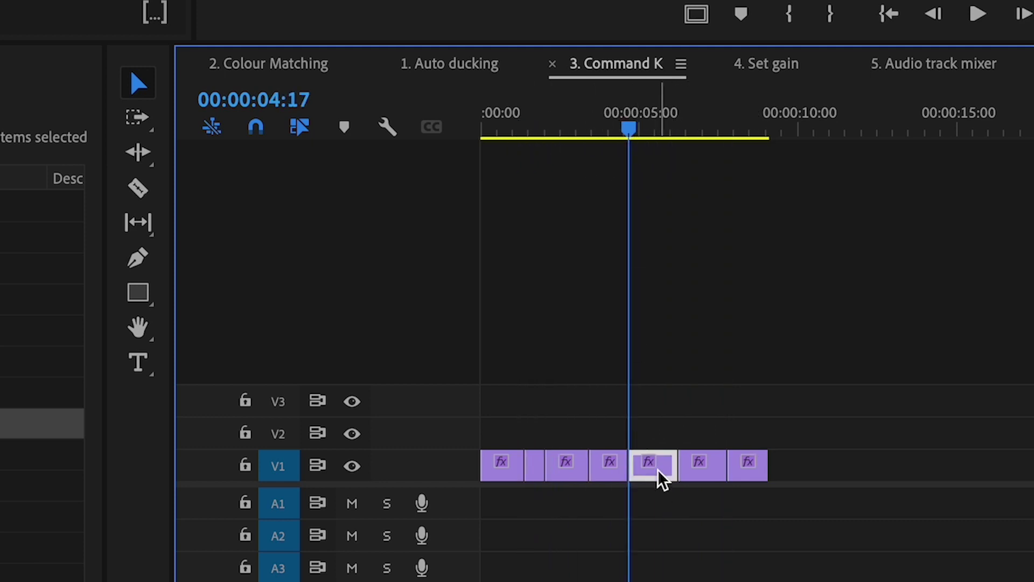
pyautogui.hotkey('ctrl', 'shift', 'Delete')
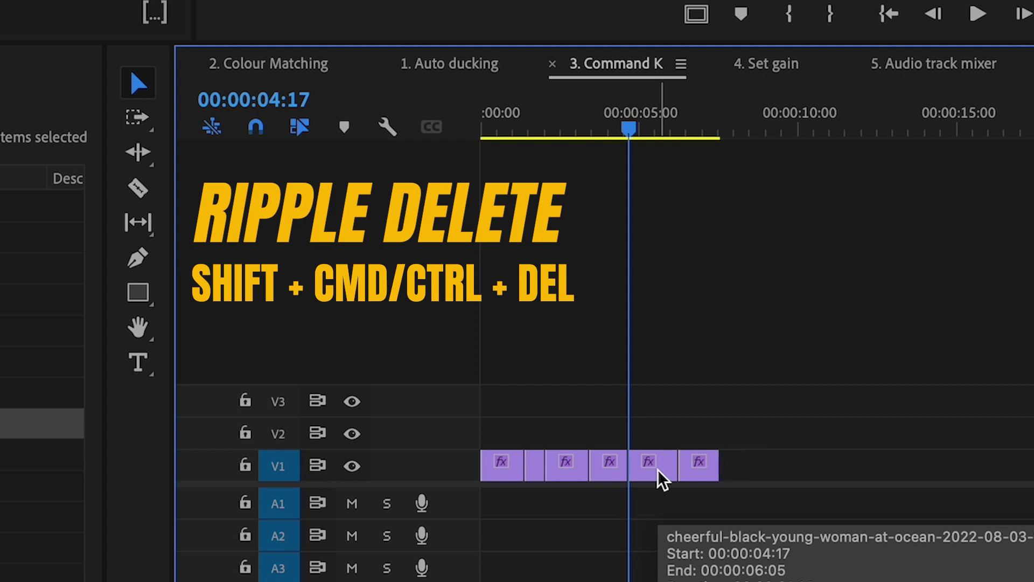
pyautogui.click(563, 467)
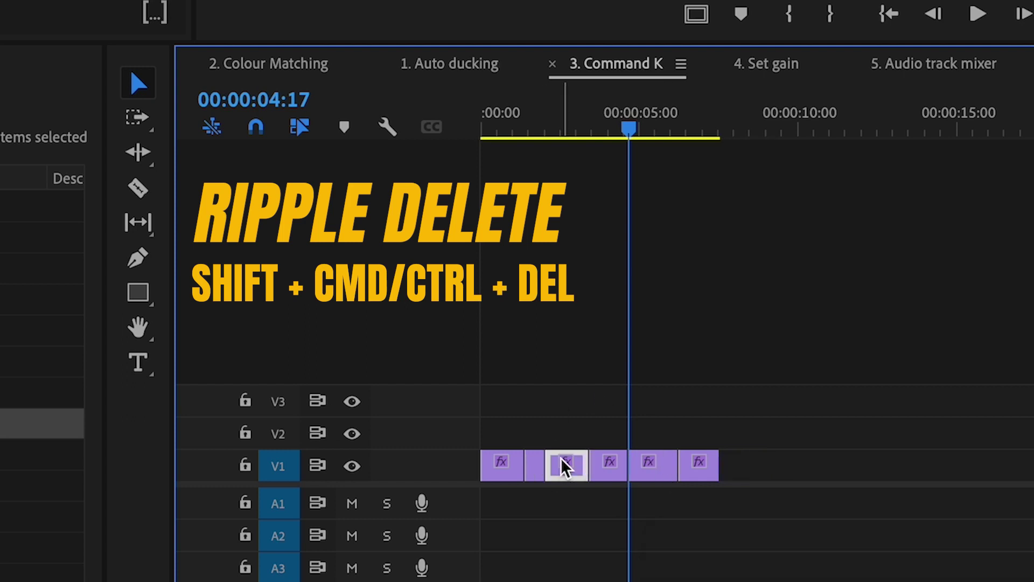
pyautogui.hotkey('ctrl', 'shift', 'Delete')
pyautogui.click(481, 139)
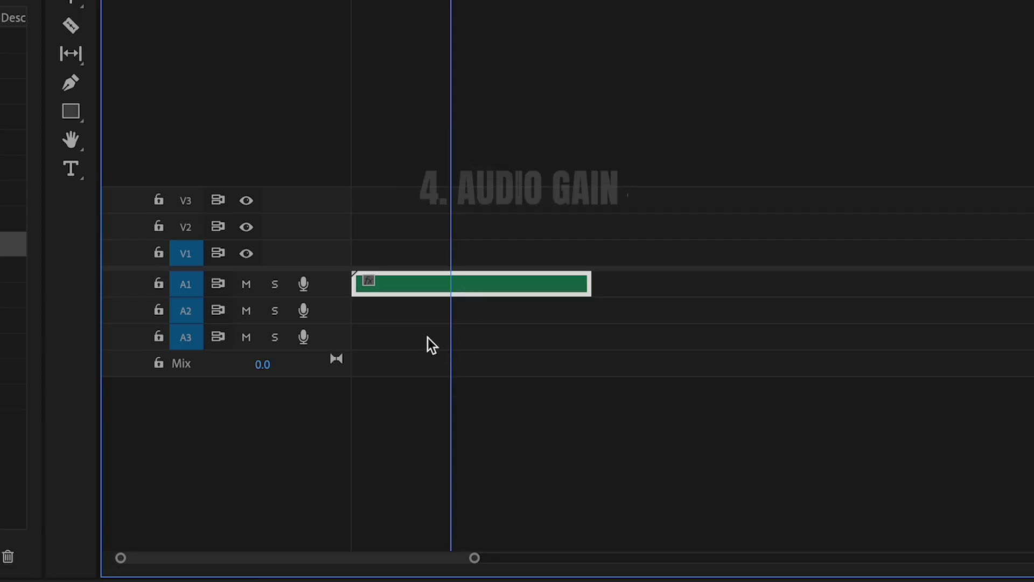
# Step: Expand the tracks and normalize all peaks of the Audio 1 clip via Audio Gain
pyautogui.hotkey('shift', '=')
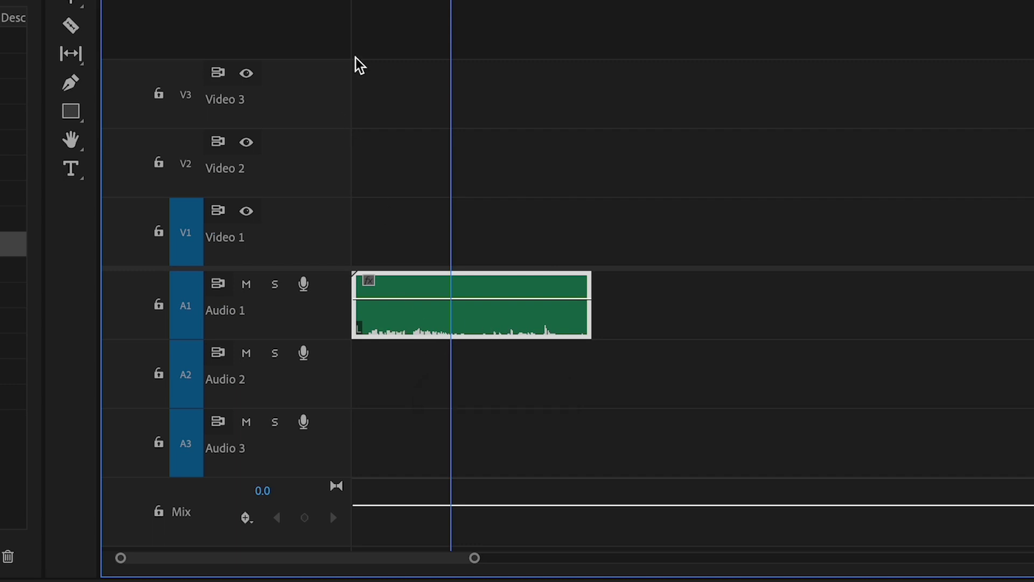
pyautogui.moveTo(362, 2); pyautogui.dragTo(480, 1)
pyautogui.click(526, 418)
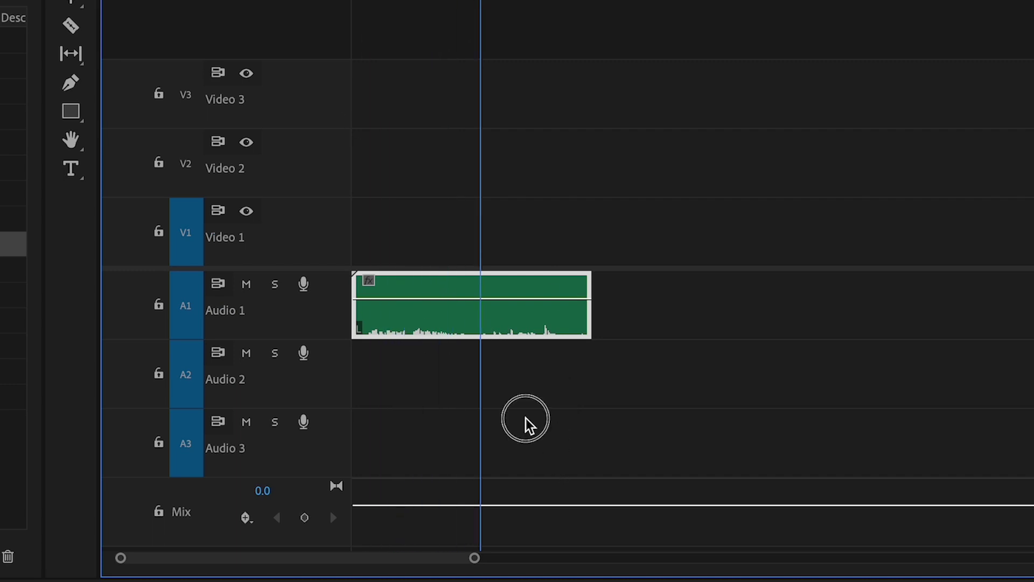
pyautogui.rightClick(501, 314)
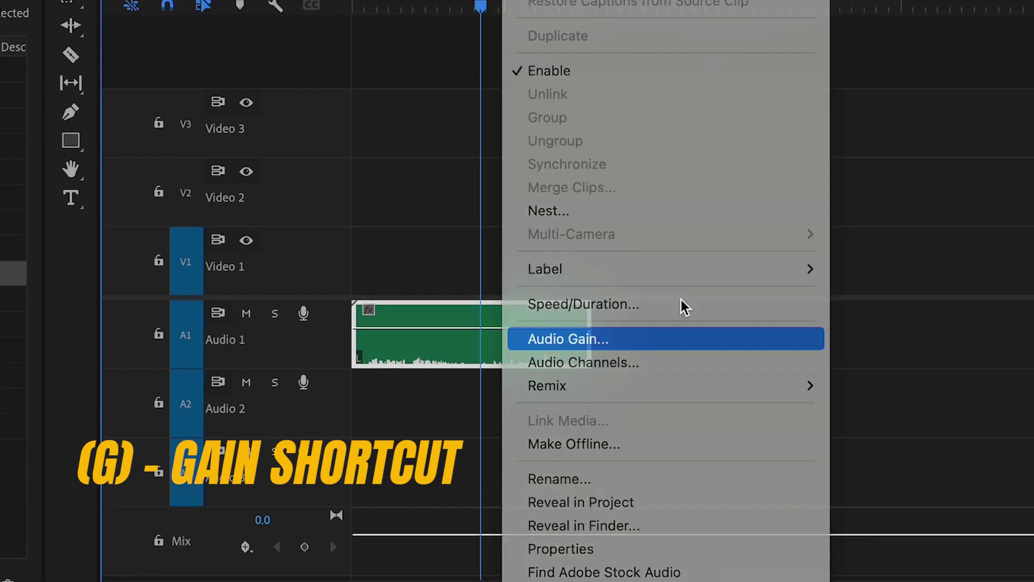
pyautogui.click(681, 338)
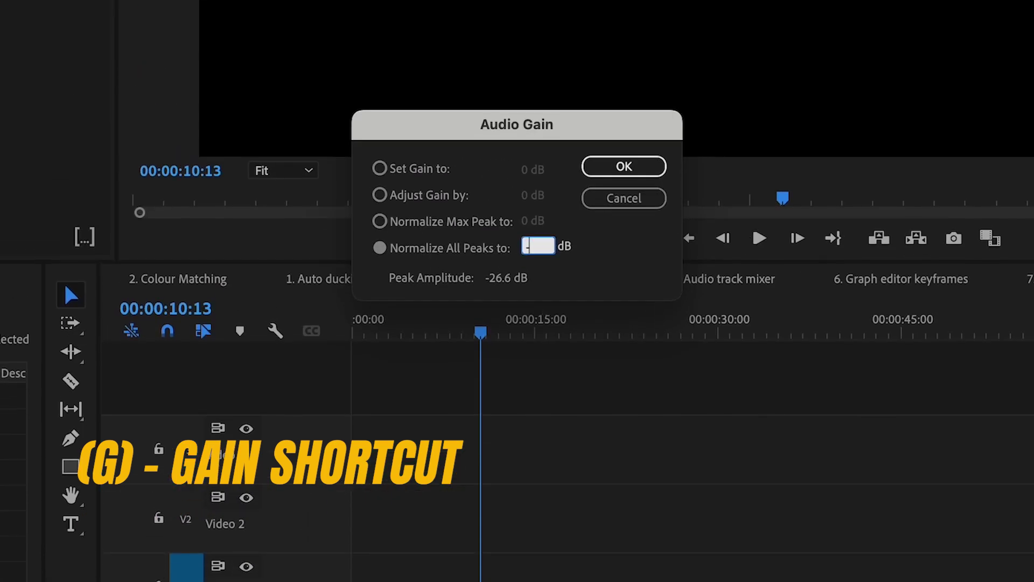
pyautogui.press('Return')
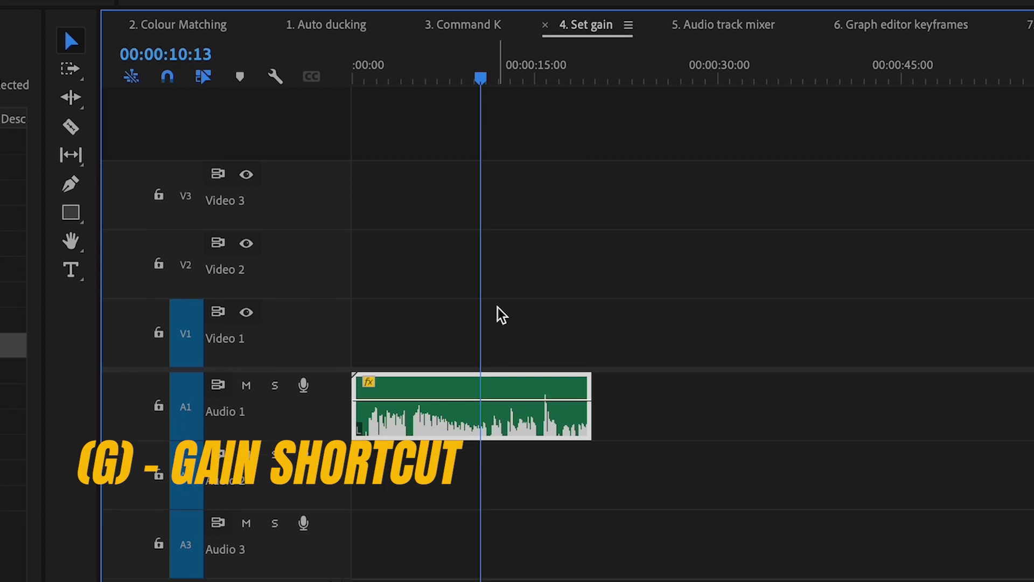
# Step: Reopen the Audio Gain dialog for the Audio 1 clip
pyautogui.rightClick(478, 411)
pyautogui.press('Escape')
pyautogui.click(462, 431)
pyautogui.rightClick(462, 431)
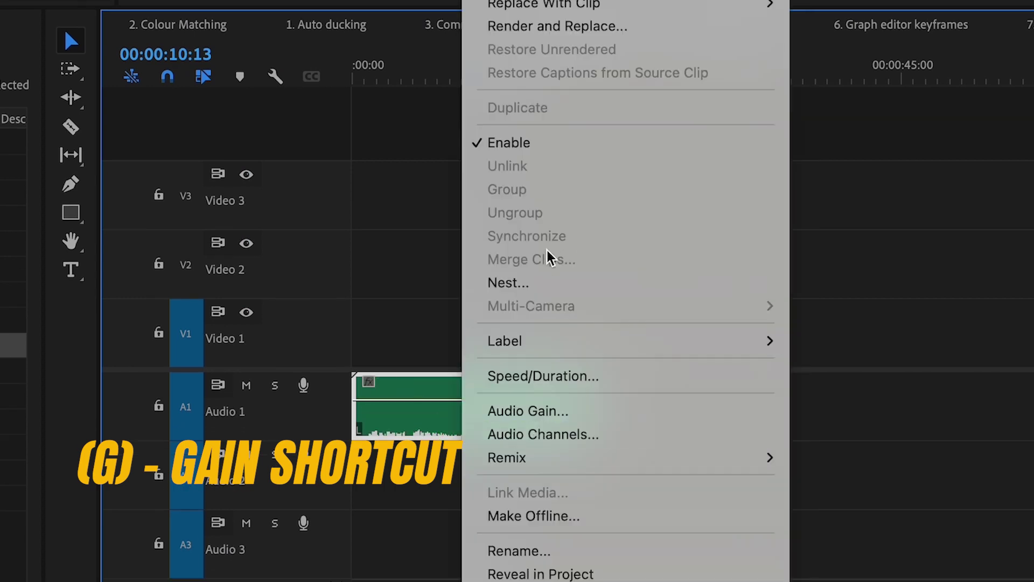
pyautogui.click(530, 408)
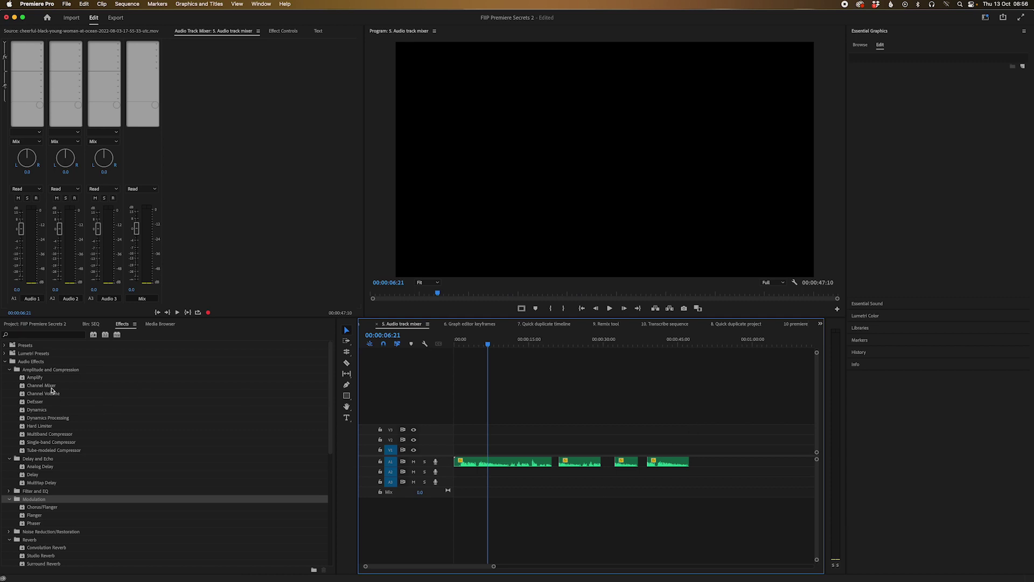
# Step: Apply the Multiband Compressor effect to the A1 clips
pyautogui.click(48, 386)
pyautogui.click(54, 418)
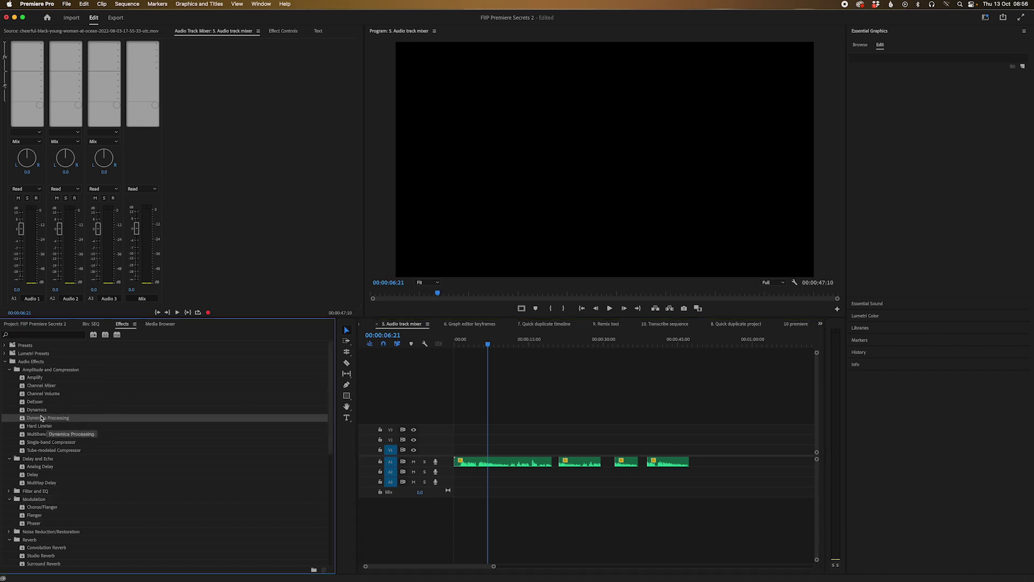
pyautogui.moveTo(66, 437); pyautogui.dragTo(491, 461)
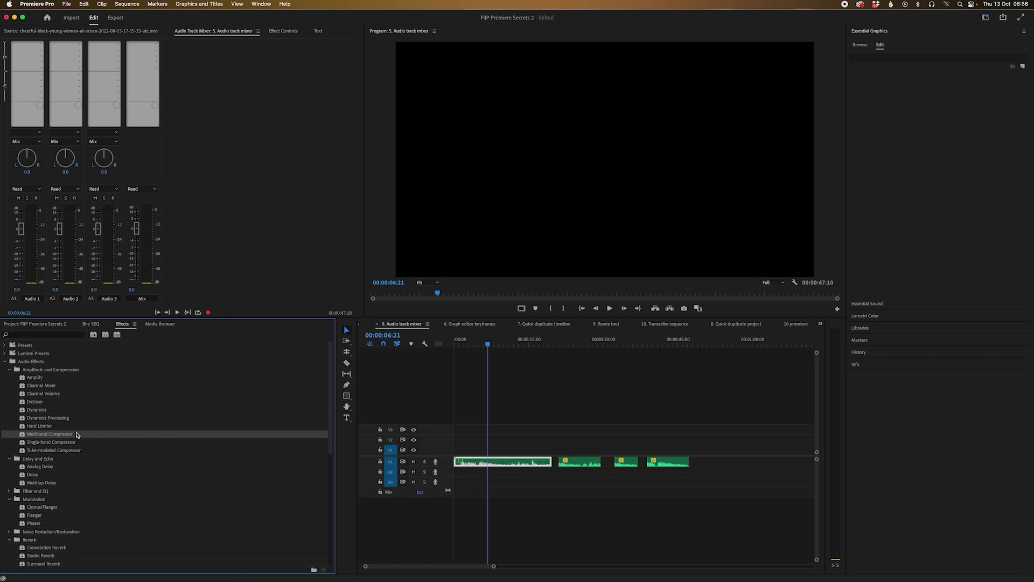
pyautogui.moveTo(322, 406); pyautogui.dragTo(580, 462)
pyautogui.moveTo(54, 433); pyautogui.dragTo(626, 461)
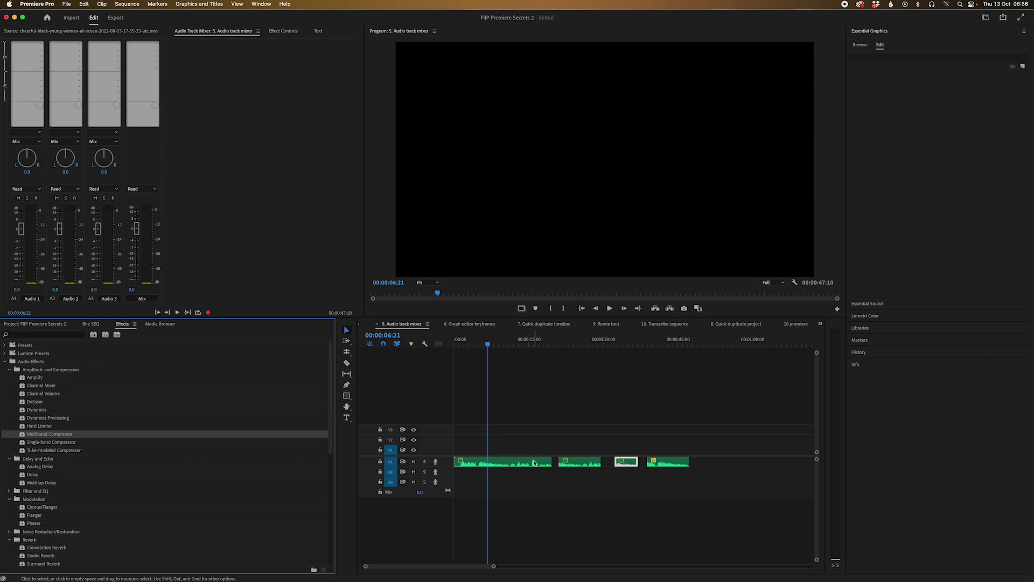
# Step: Inspect the Multiband Compressor's Custom Setup editor in Effect Controls, then close it and deselect
pyautogui.click(535, 464)
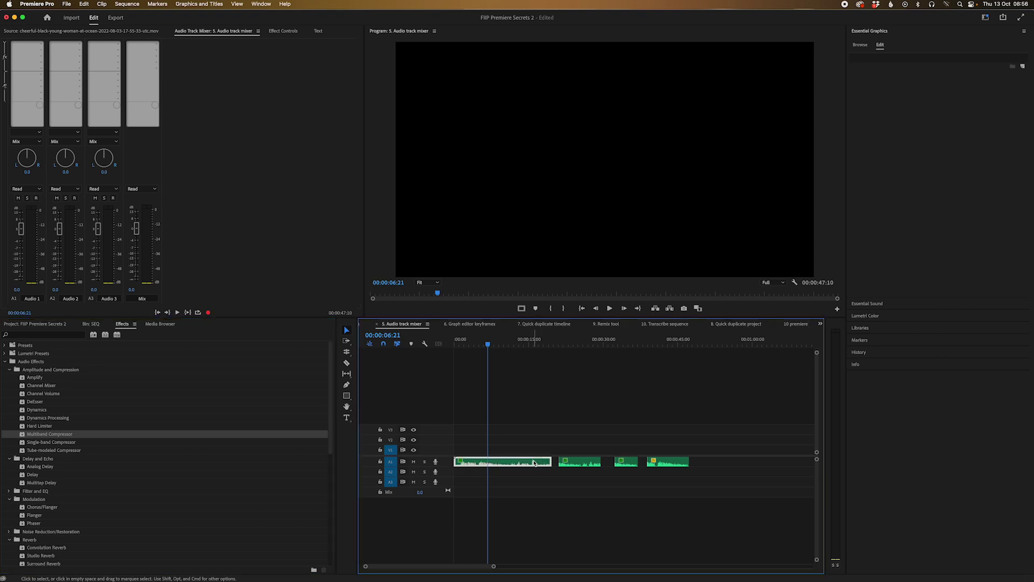
pyautogui.click(282, 32)
pyautogui.click(129, 89)
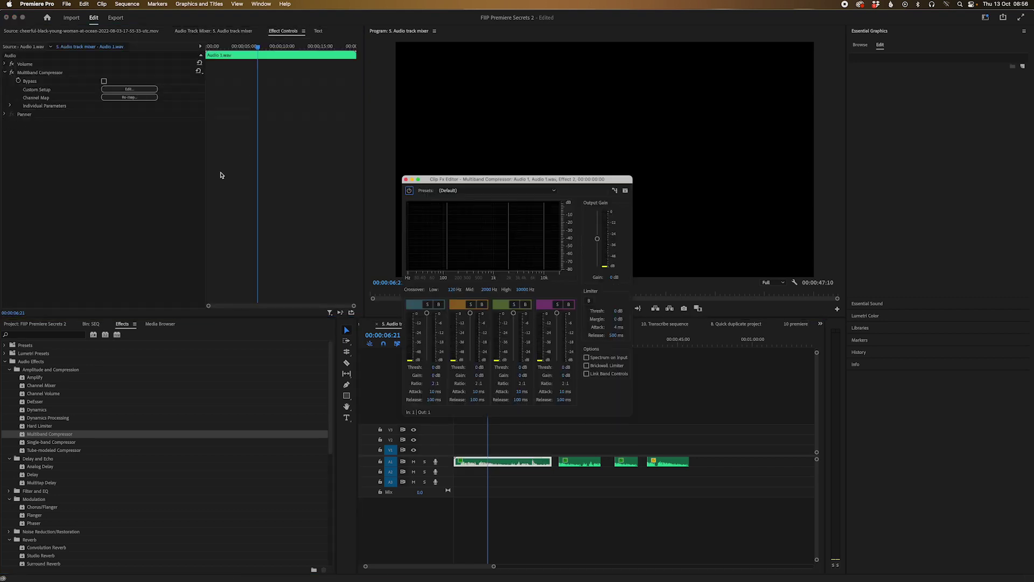
pyautogui.click(405, 179)
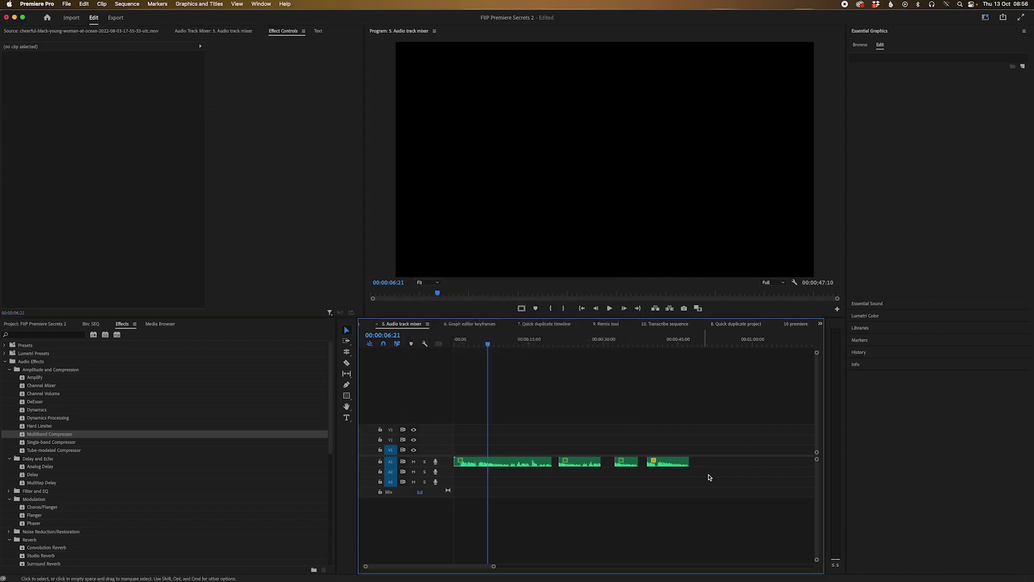
pyautogui.moveTo(724, 477); pyautogui.dragTo(455, 455)
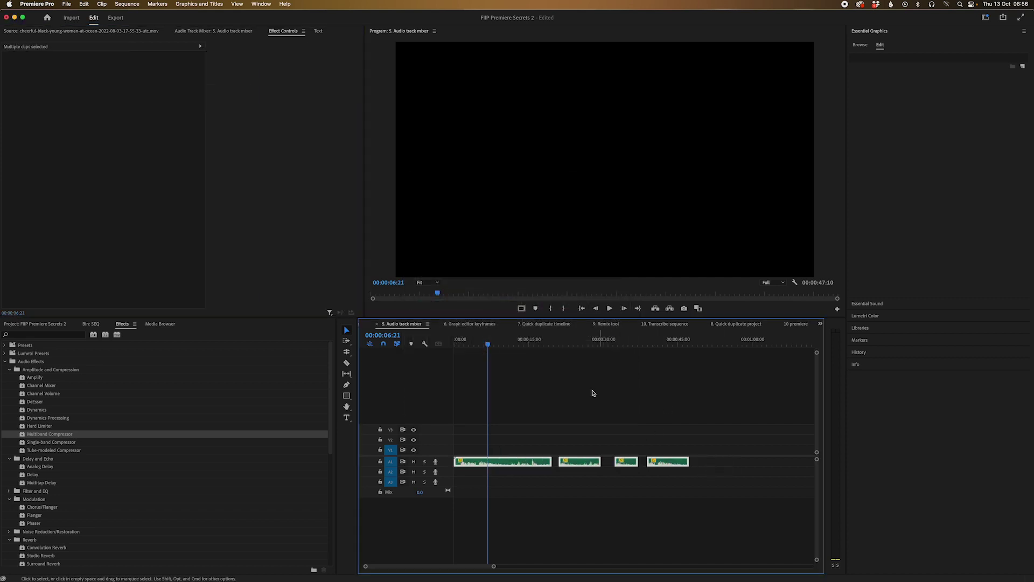
pyautogui.click(593, 394)
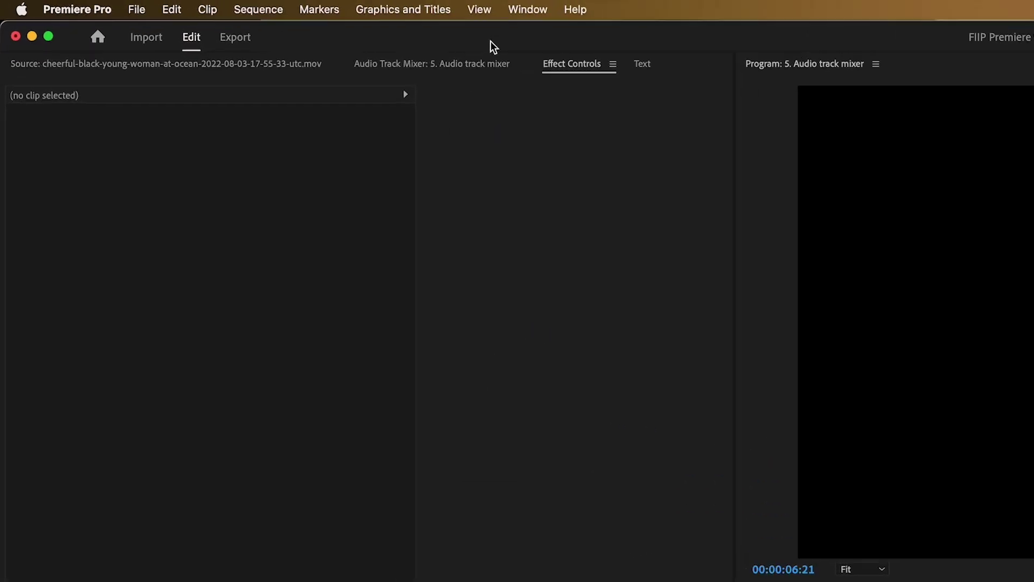
# Step: Open the Audio Track Mixer for the 5. Audio track mixer sequence
pyautogui.click(261, 3)
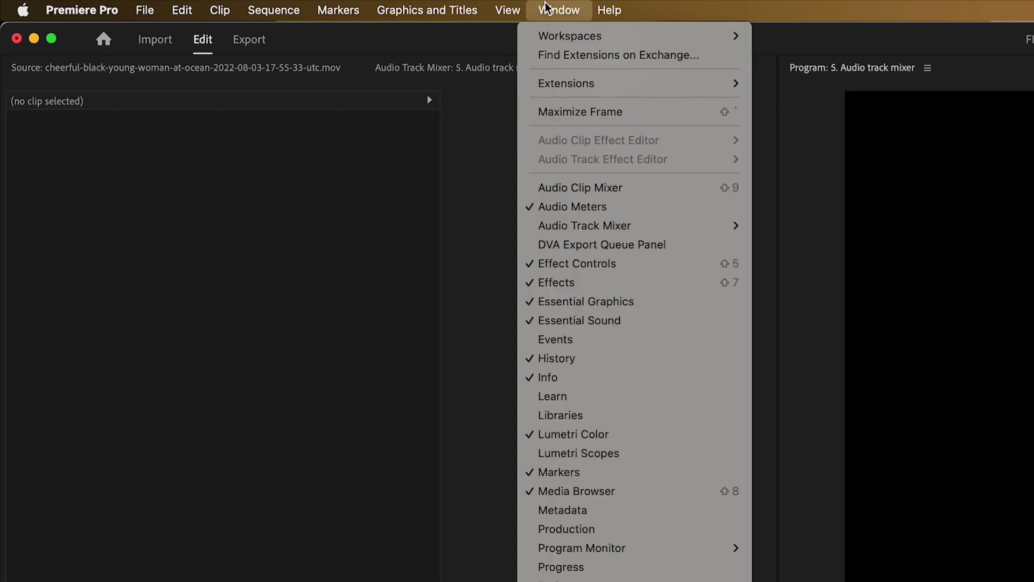
pyautogui.moveTo(620, 226)
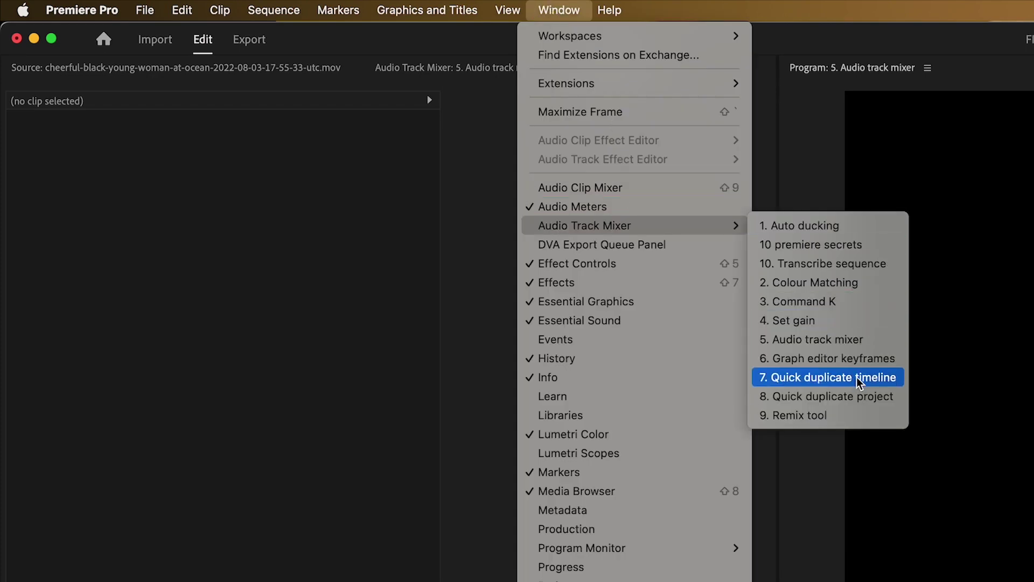
pyautogui.click(861, 339)
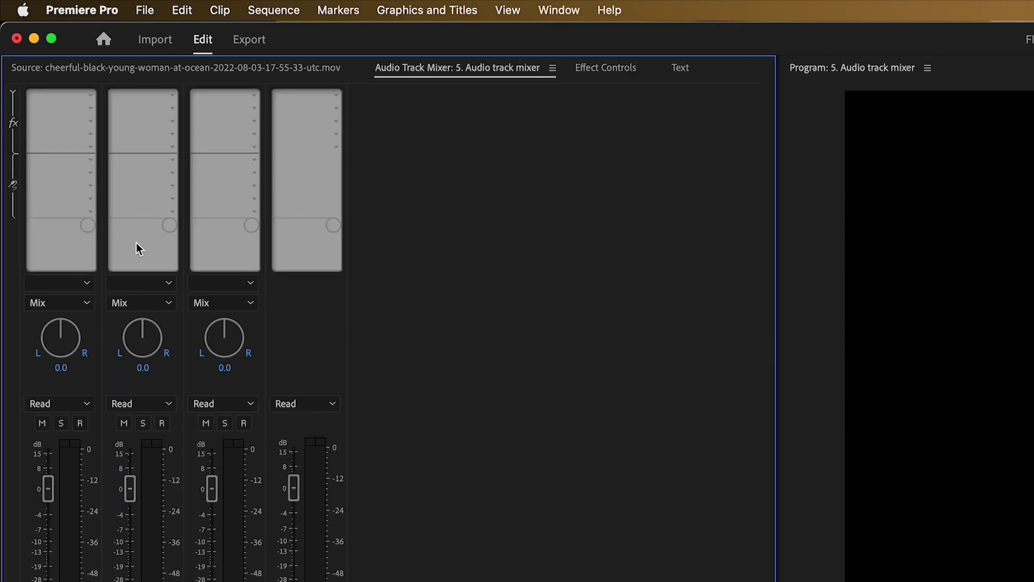
# Step: Insert Multiband Compressor on track A1 and browse its presets in the editor
pyautogui.click(91, 134)
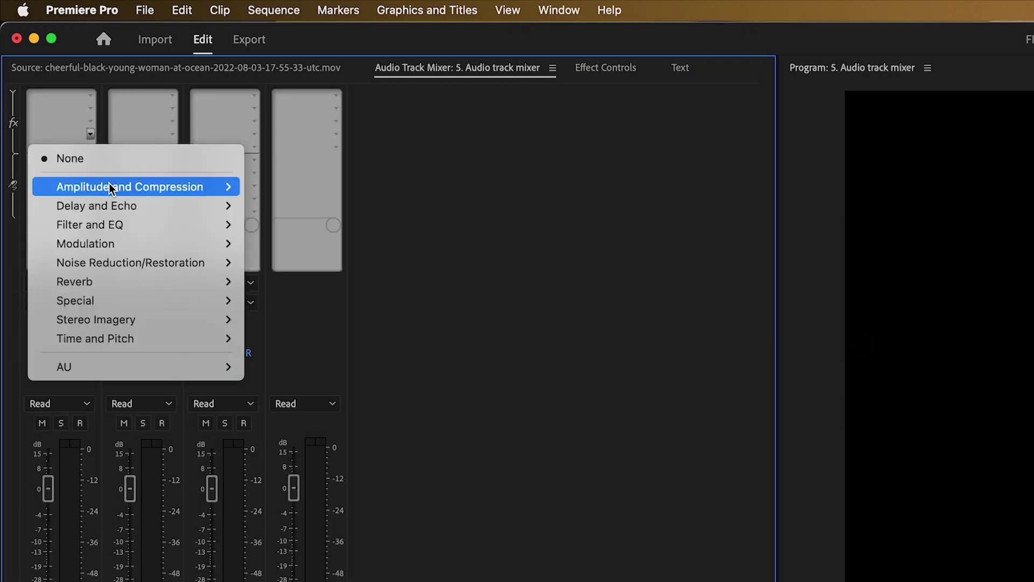
pyautogui.moveTo(134, 187)
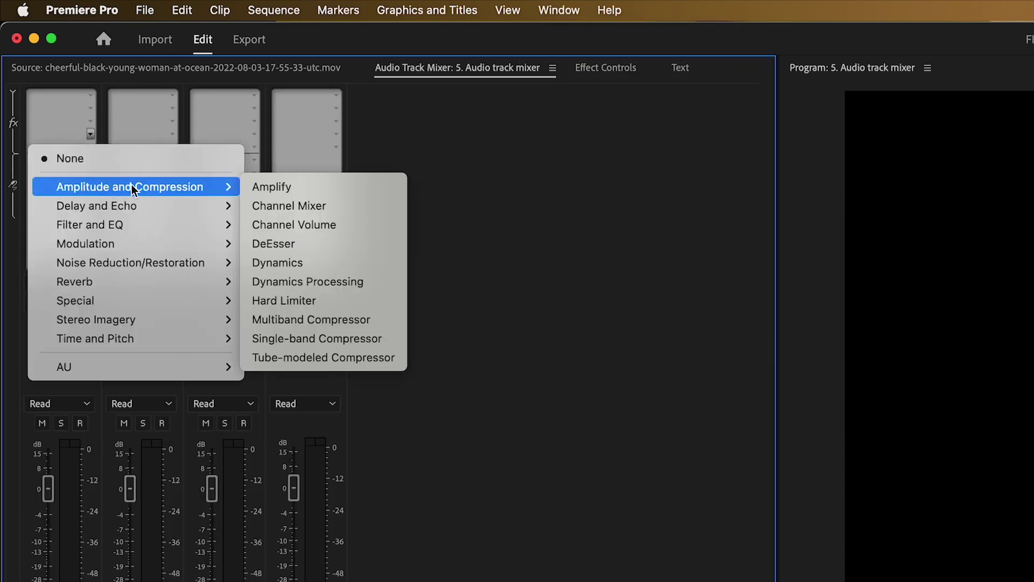
pyautogui.click(316, 319)
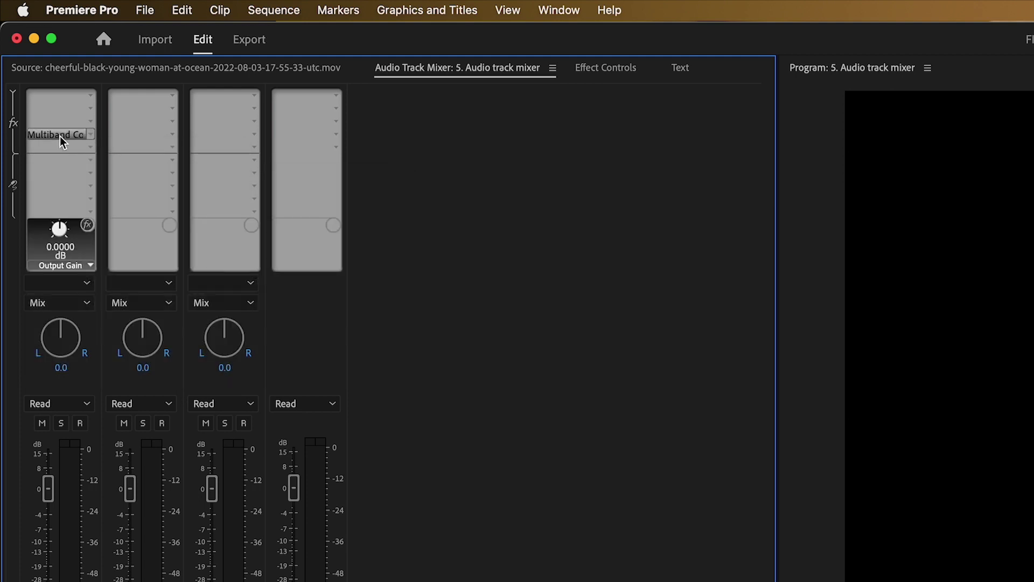
pyautogui.click(91, 136)
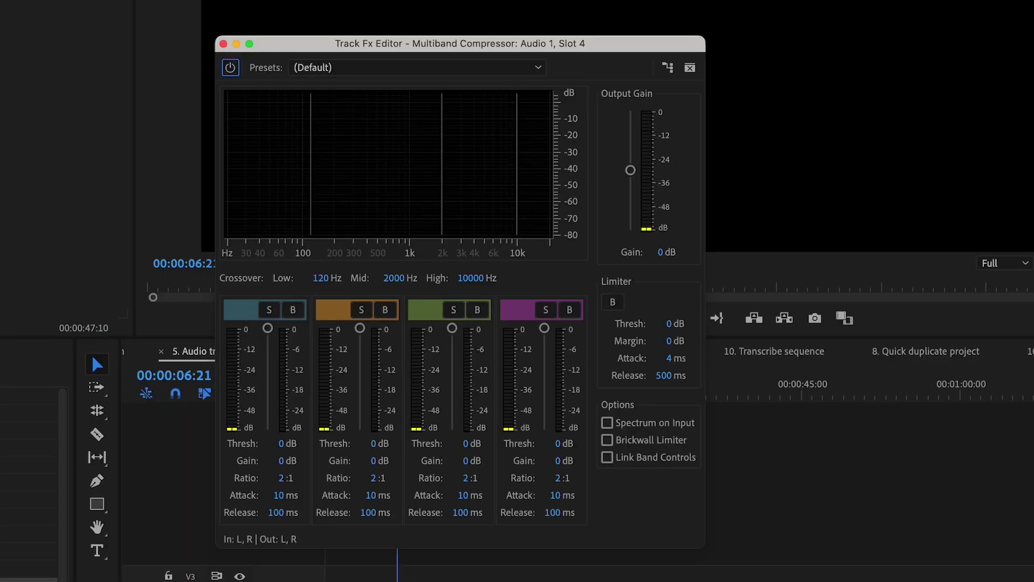
pyautogui.click(315, 67)
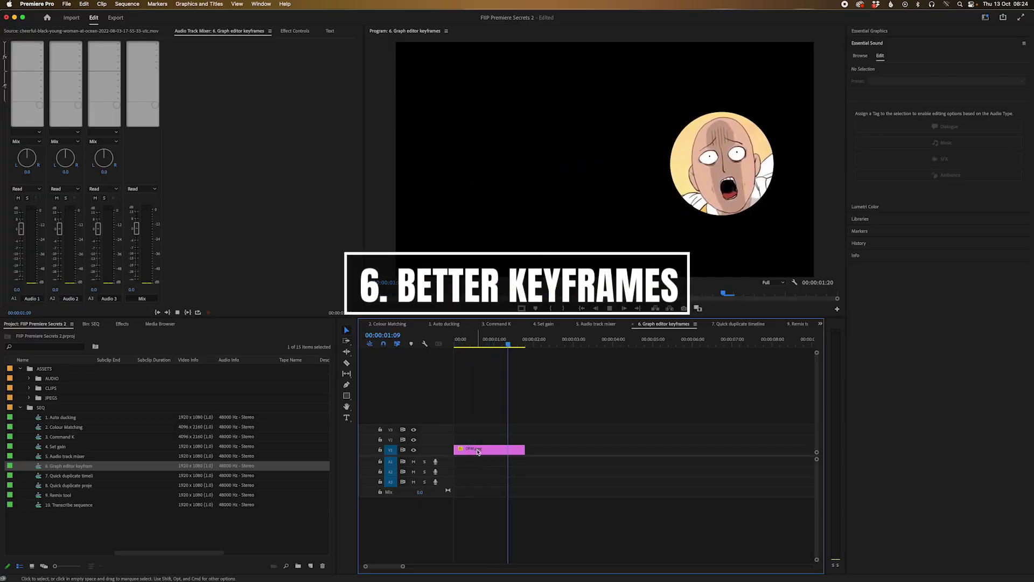
# Step: Set the first Position keyframe to Ease Out and the second to Ease In
pyautogui.click(302, 31)
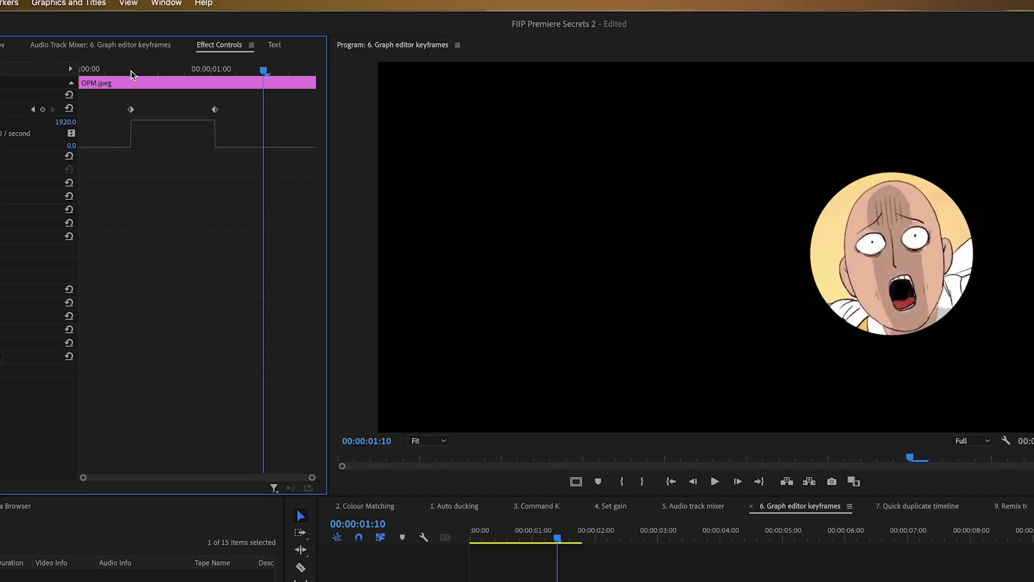
pyautogui.moveTo(239, 47)
pyautogui.mouseDown()
pyautogui.moveTo(288, 50)
pyautogui.moveTo(244, 61)
pyautogui.mouseUp()
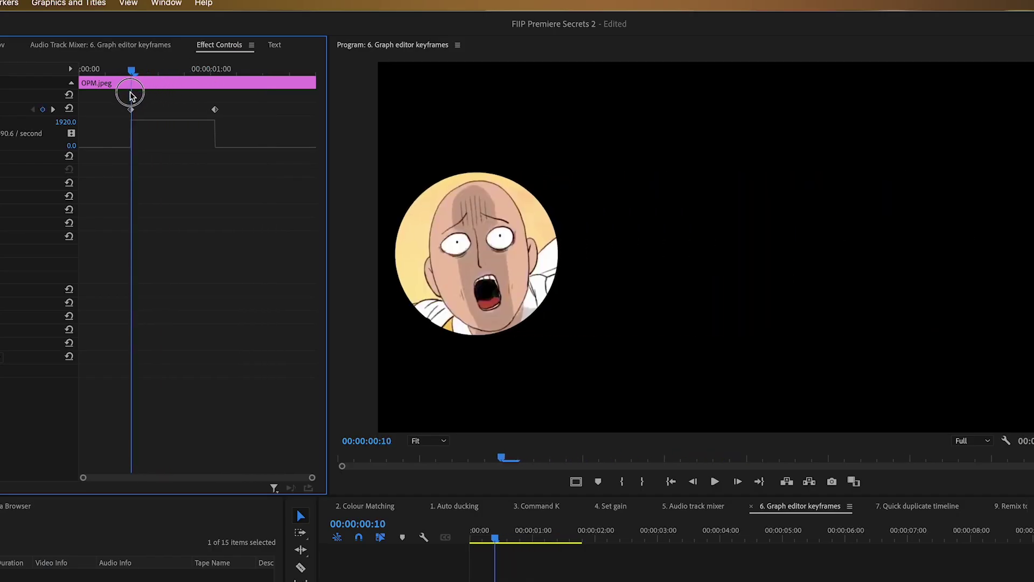
pyautogui.rightClick(131, 109)
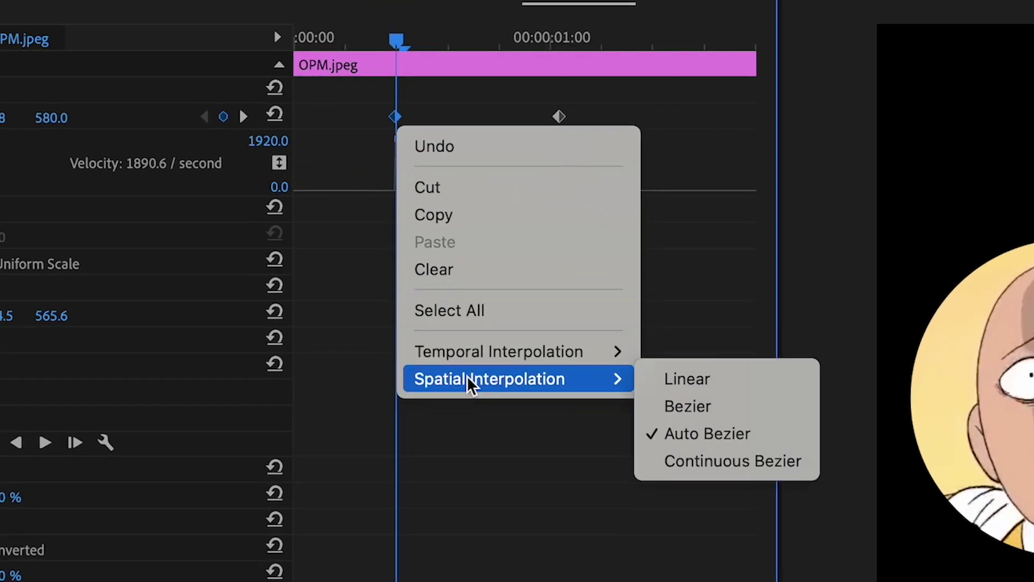
pyautogui.moveTo(468, 346)
pyautogui.click(751, 531)
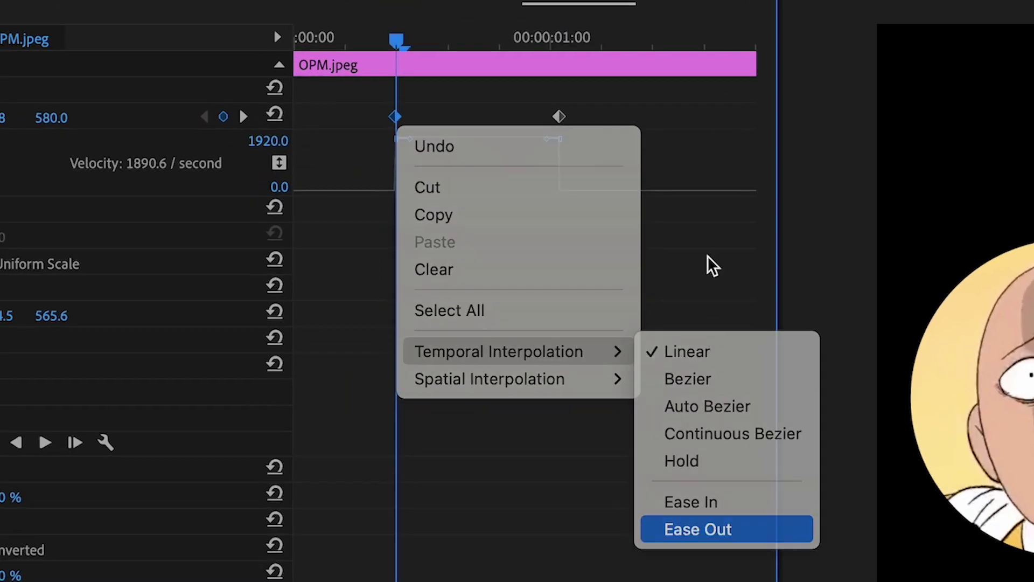
pyautogui.rightClick(558, 117)
pyautogui.moveTo(693, 355)
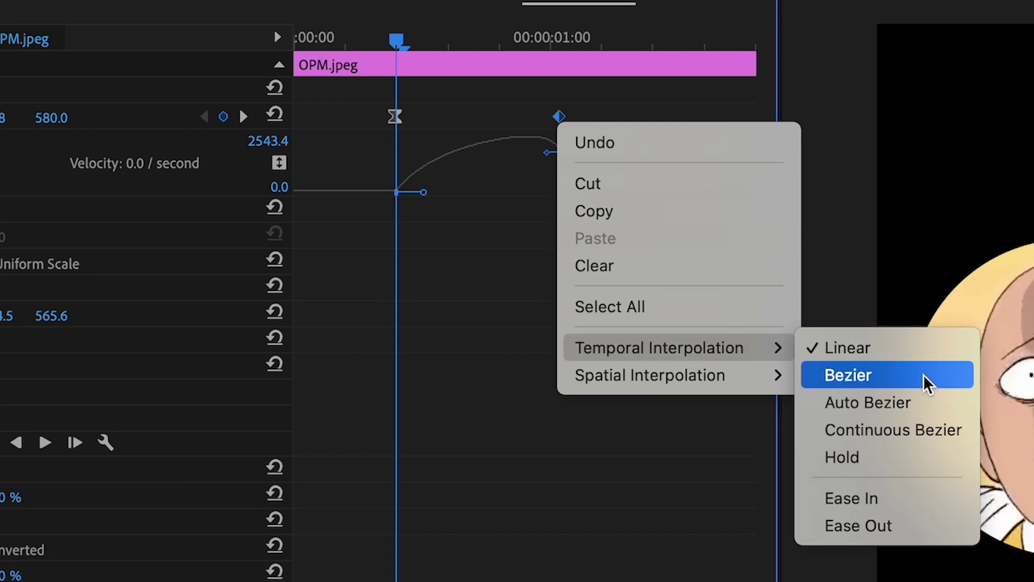
pyautogui.click(912, 499)
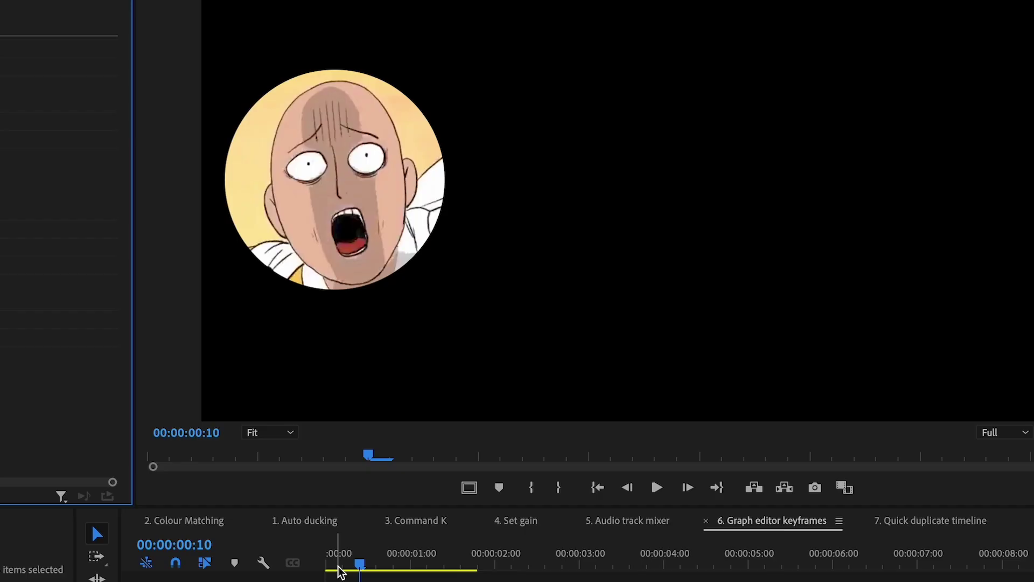
# Step: Preview the circle's eased slide by playing it back from before the motion
pyautogui.press('space')
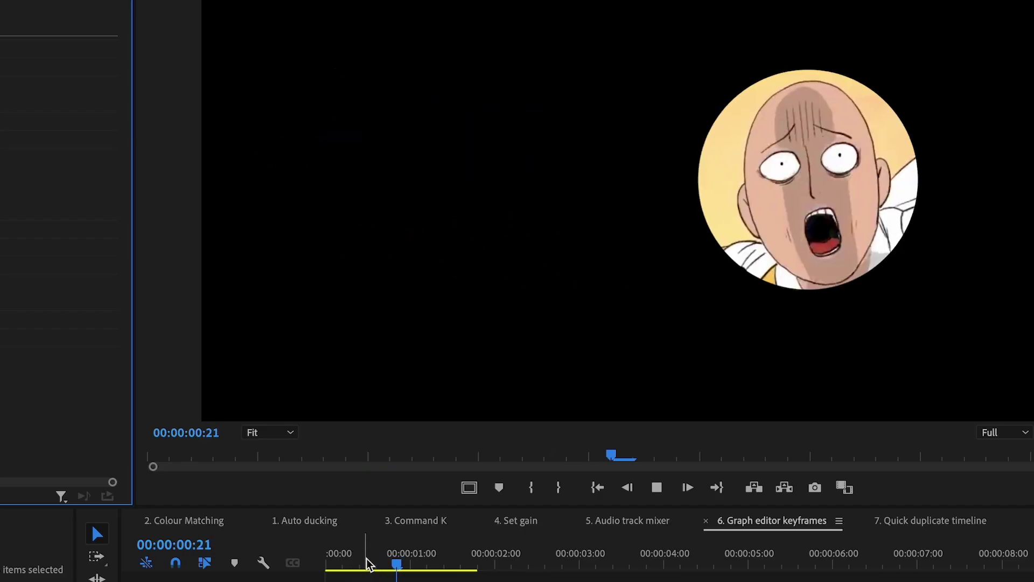
pyautogui.press('space')
pyautogui.click(687, 38)
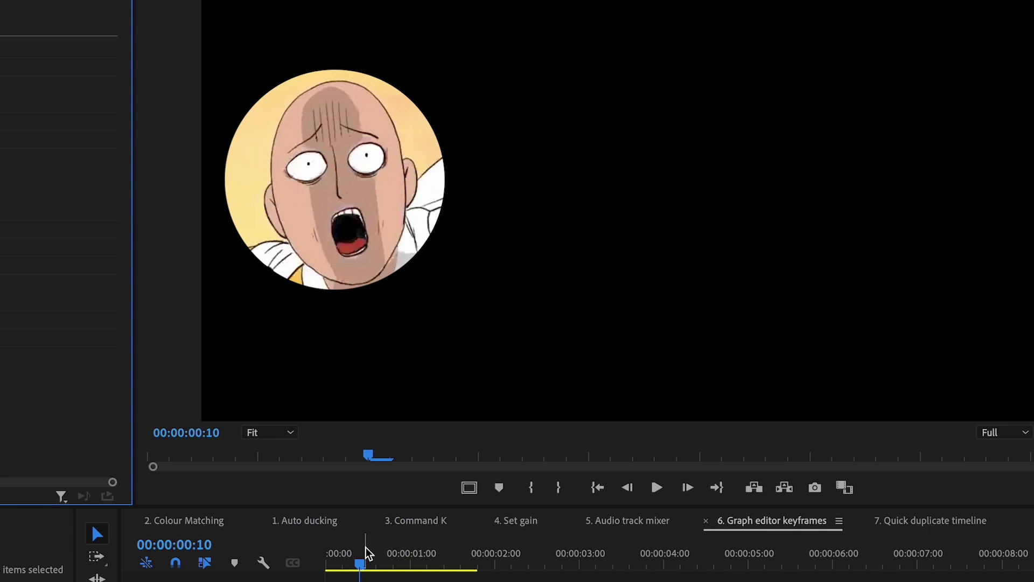
pyautogui.click(351, 555)
pyautogui.press('space')
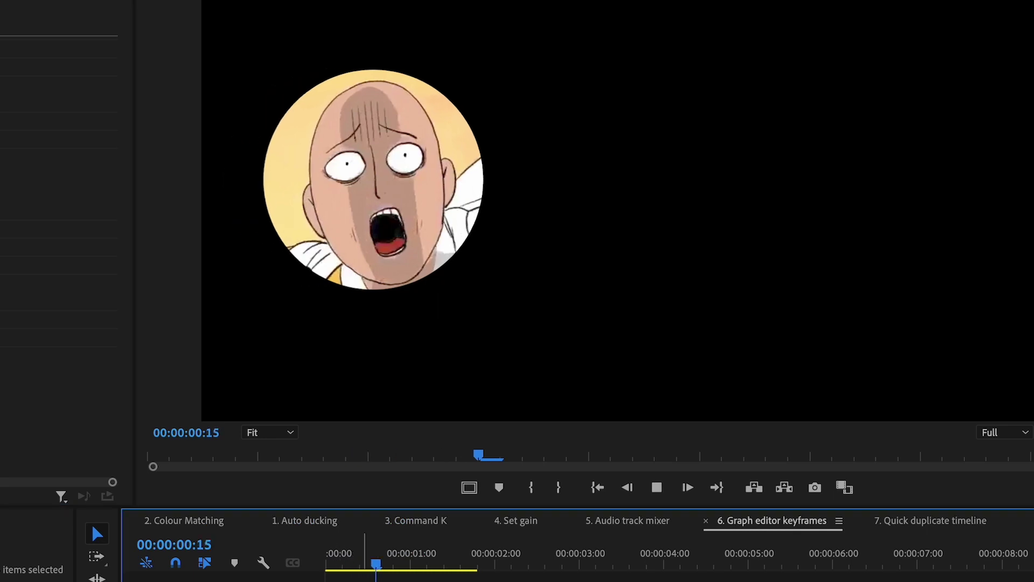
pyautogui.click(341, 557)
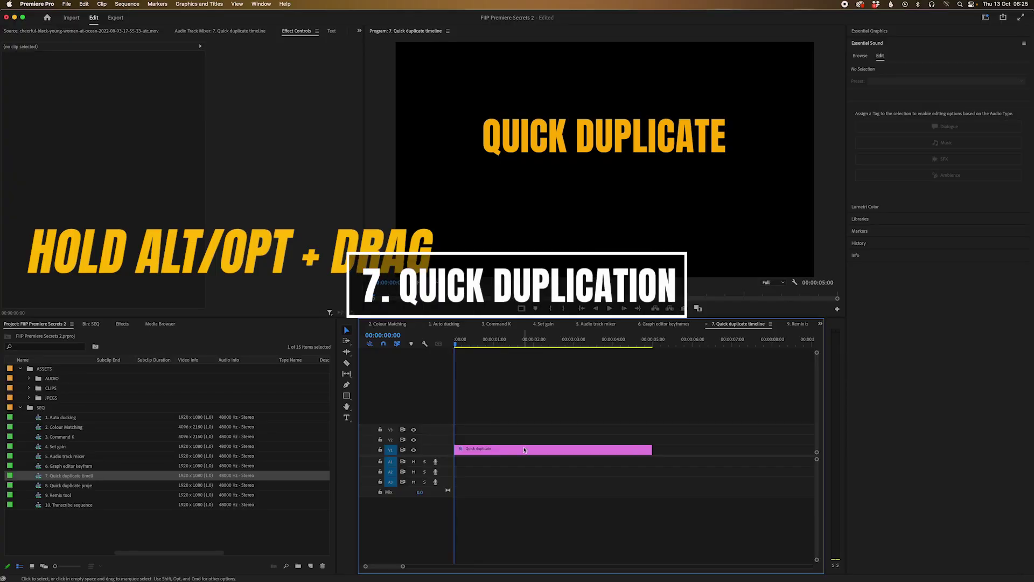
# Step: Alt-drag copies of the QUICK DUPLICATE title onto V2 and V3, moving one copy lower in frame
pyautogui.click(509, 450)
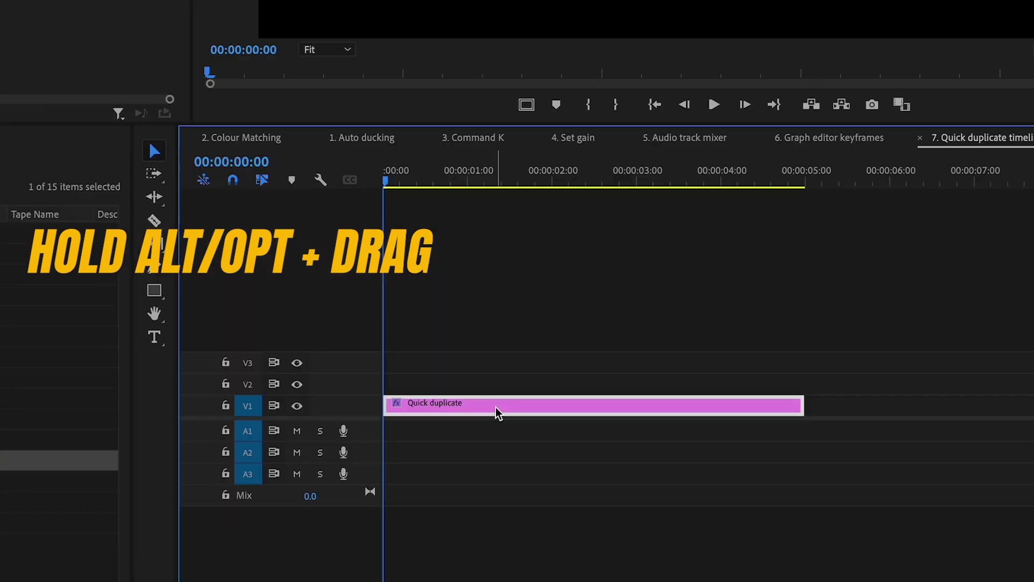
pyautogui.moveTo(494, 404); pyautogui.dragTo(455, 359)
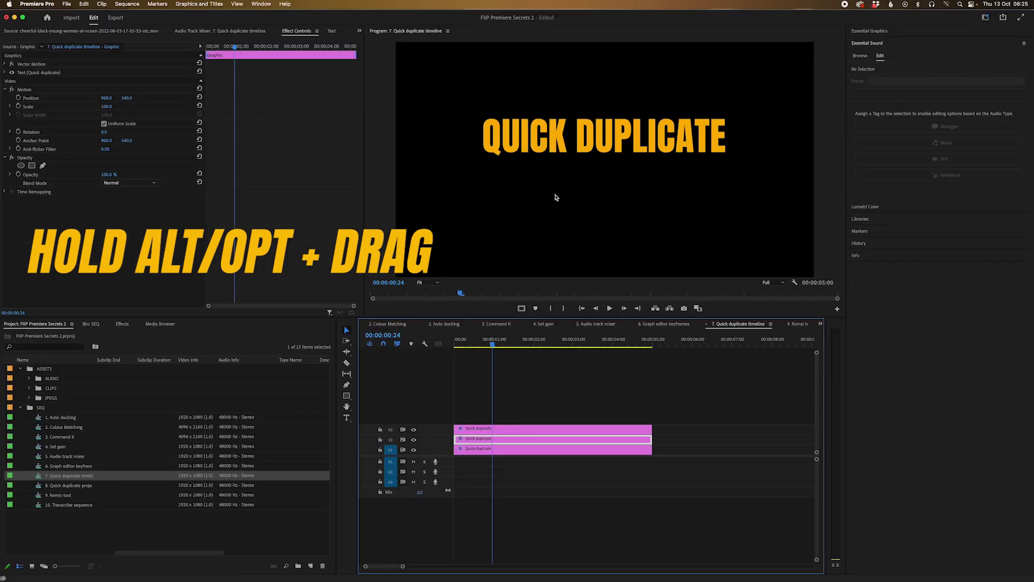
pyautogui.click(548, 147)
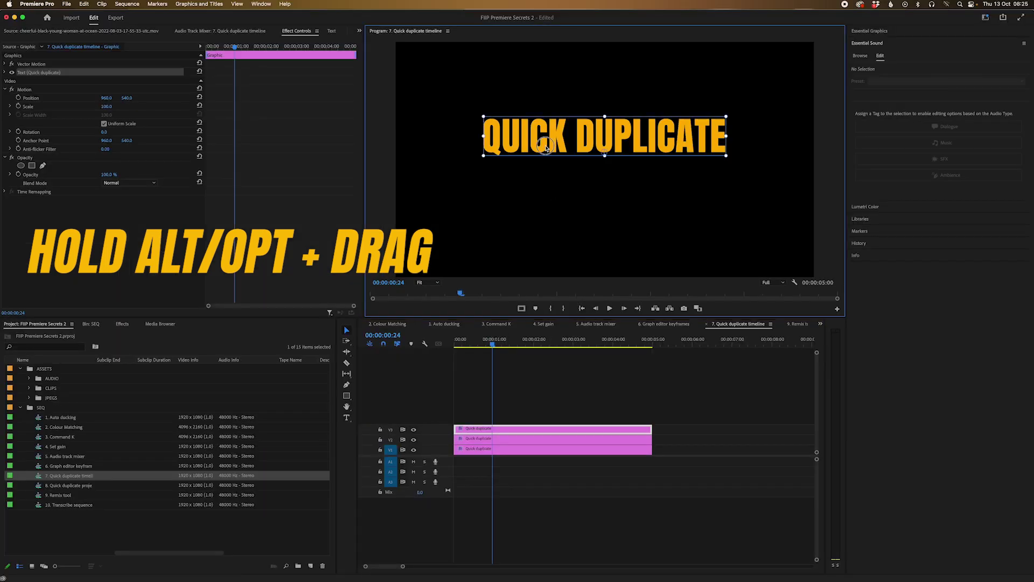
pyautogui.moveTo(548, 147); pyautogui.dragTo(544, 250)
pyautogui.click(528, 442)
pyautogui.click(524, 388)
pyautogui.click(474, 345)
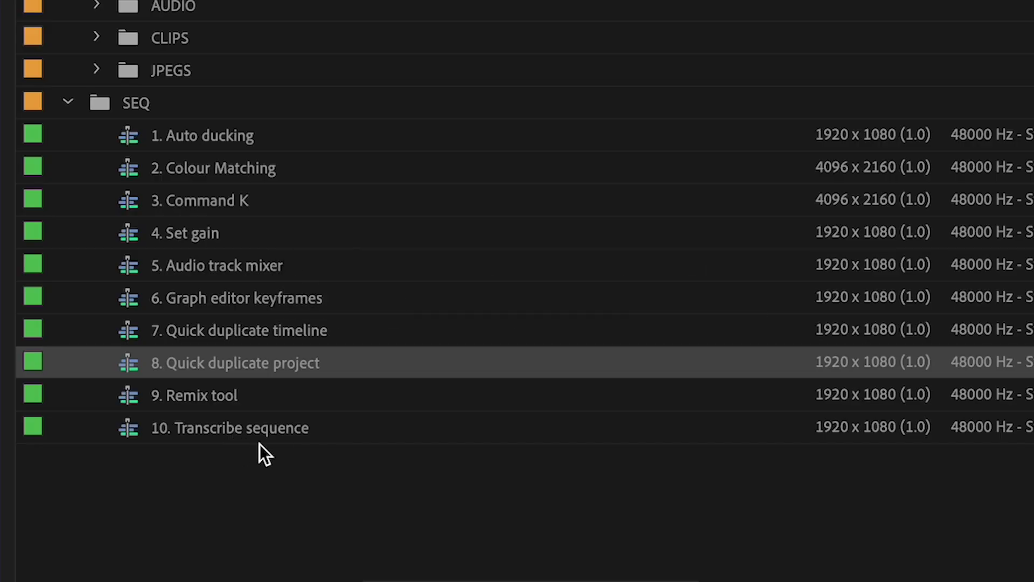
pyautogui.rightClick(260, 367)
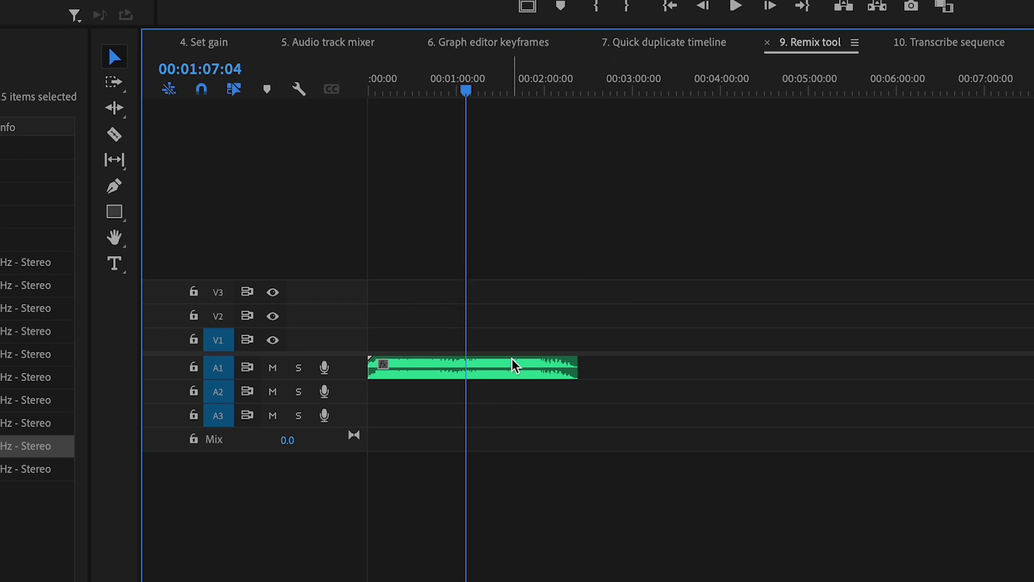
# Step: Enable Remix on the A1 music clip and set its target duration to about four minutes
pyautogui.click(501, 385)
pyautogui.moveTo(636, 91); pyautogui.dragTo(723, 95)
pyautogui.rightClick(515, 374)
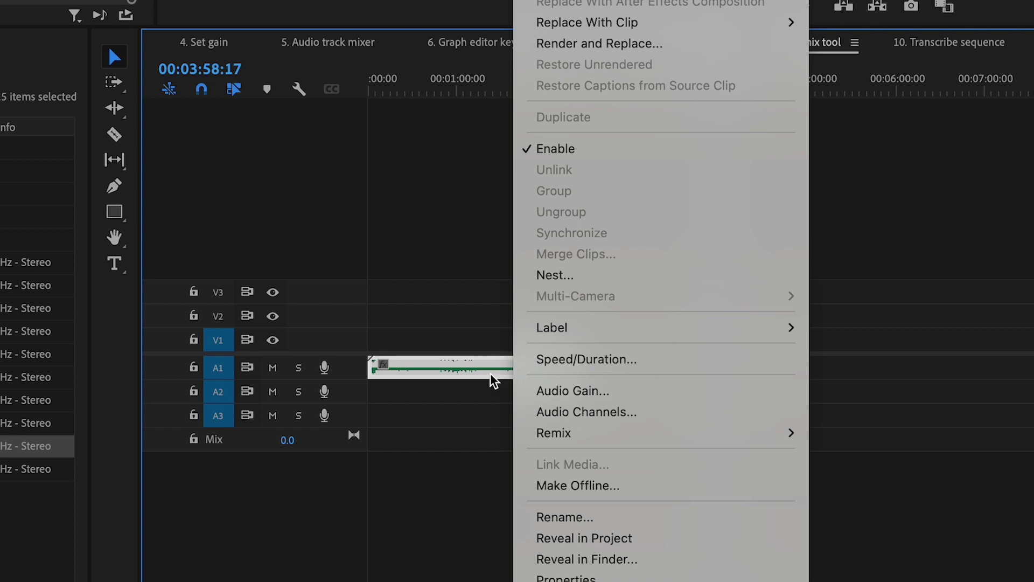
pyautogui.moveTo(645, 439)
pyautogui.click(829, 431)
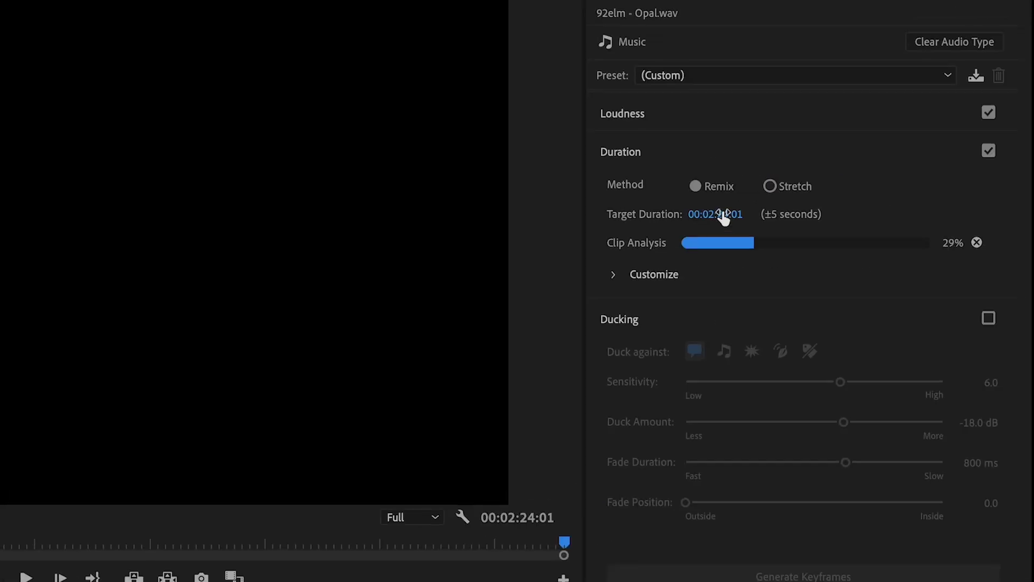
pyautogui.click(724, 216)
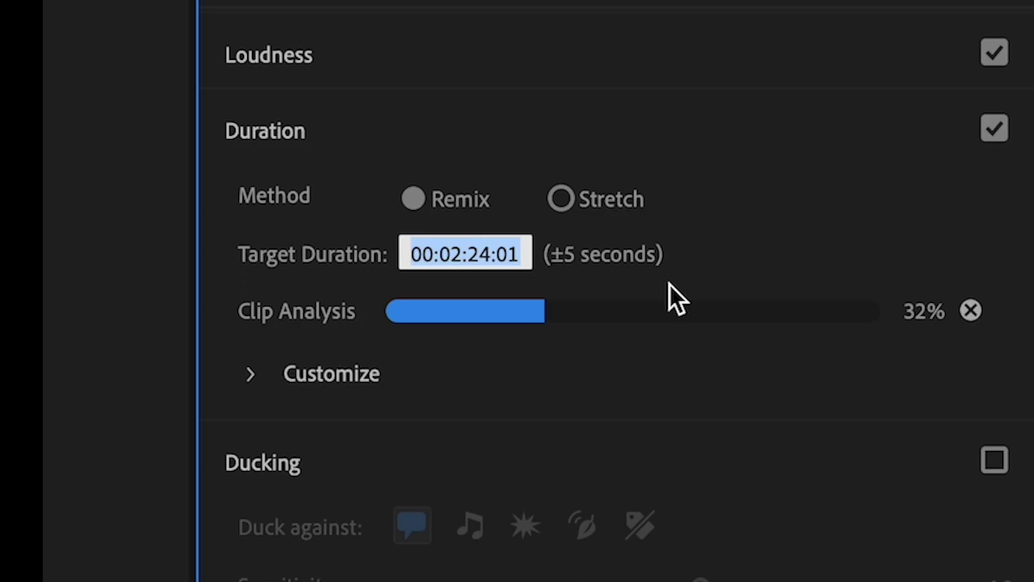
pyautogui.write('4000')
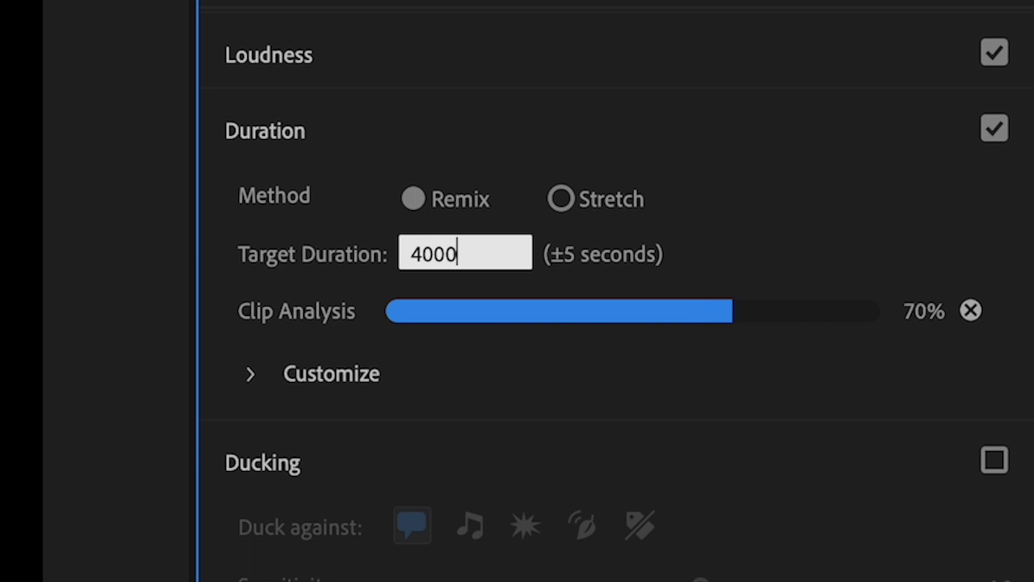
pyautogui.press('Return')
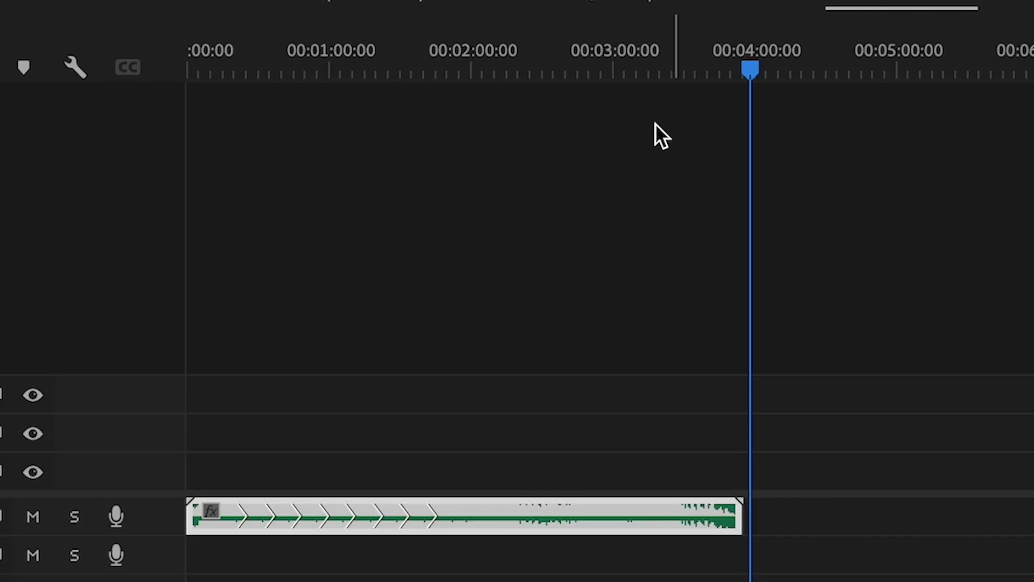
pyautogui.moveTo(533, 40); pyautogui.dragTo(572, 54)
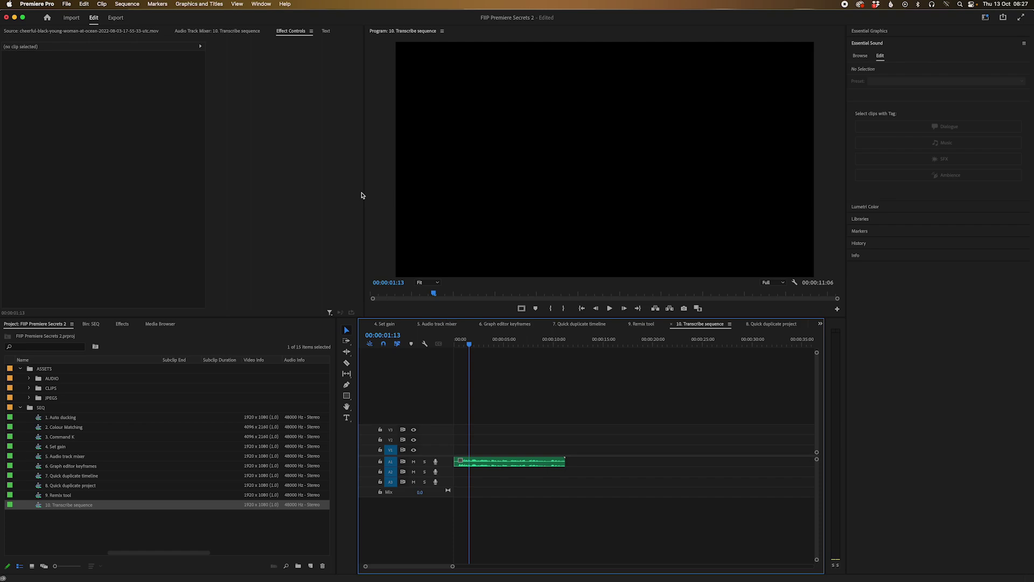
# Step: Show the Text panel, transcribe the 10. Transcribe sequence, and play it back alongside the transcript
pyautogui.click(261, 4)
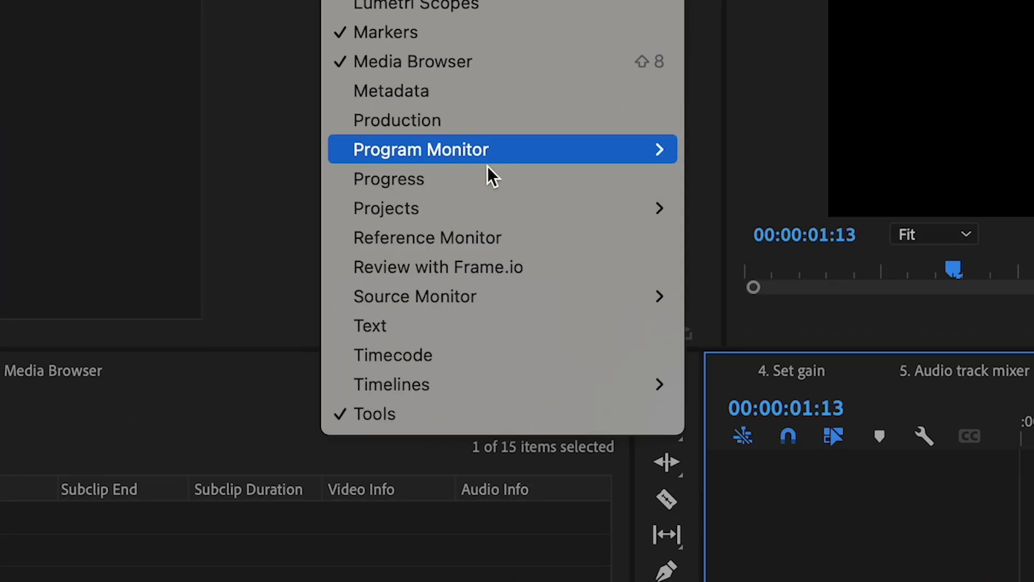
pyautogui.click(474, 330)
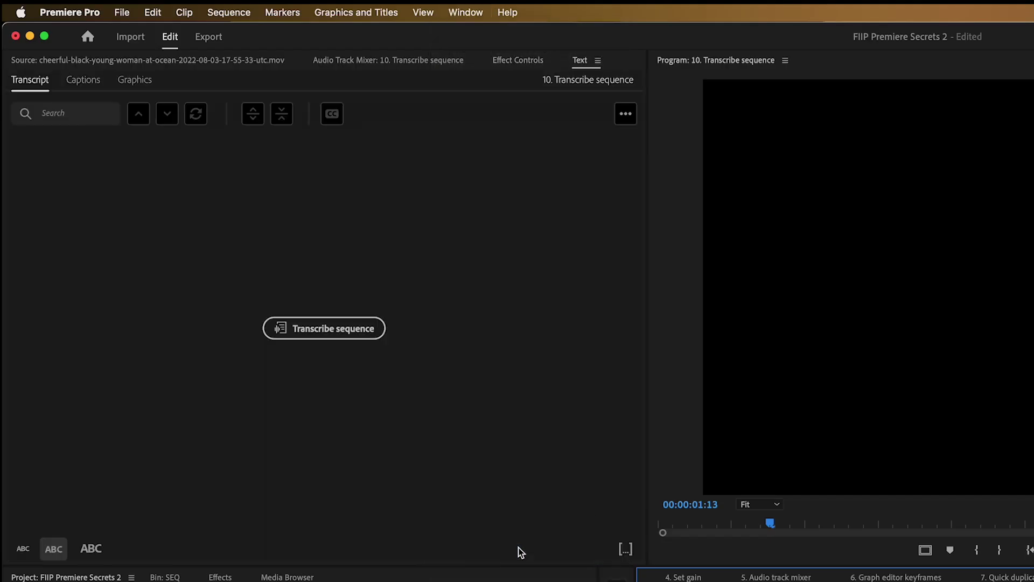
pyautogui.click(334, 330)
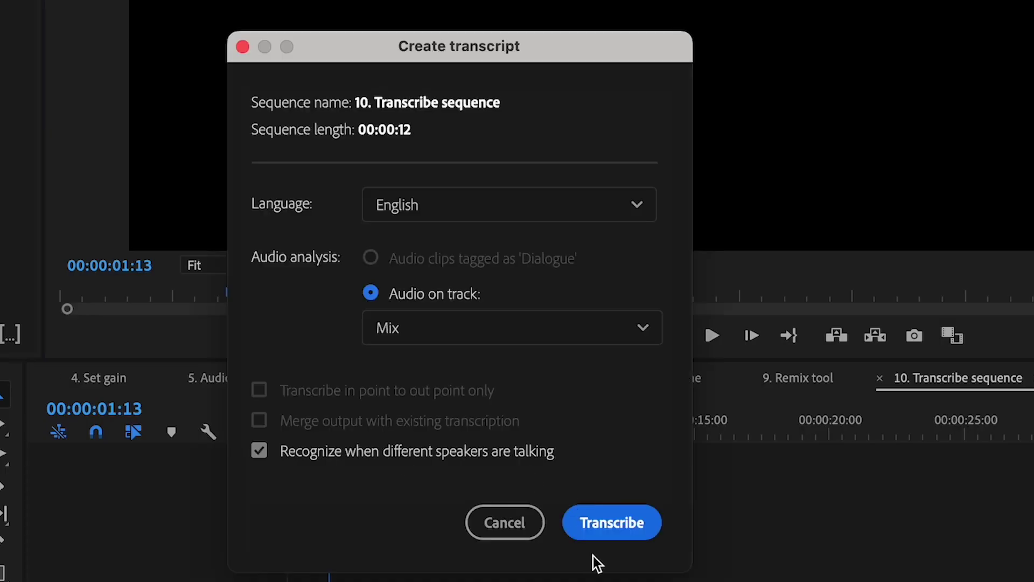
pyautogui.click(609, 522)
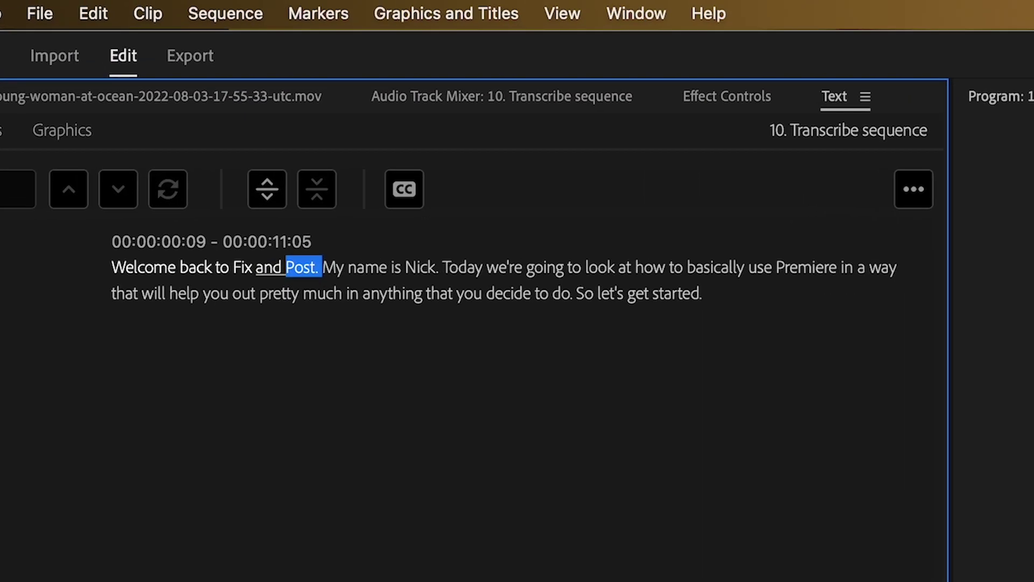
pyautogui.press('space')
pyautogui.click(397, 267)
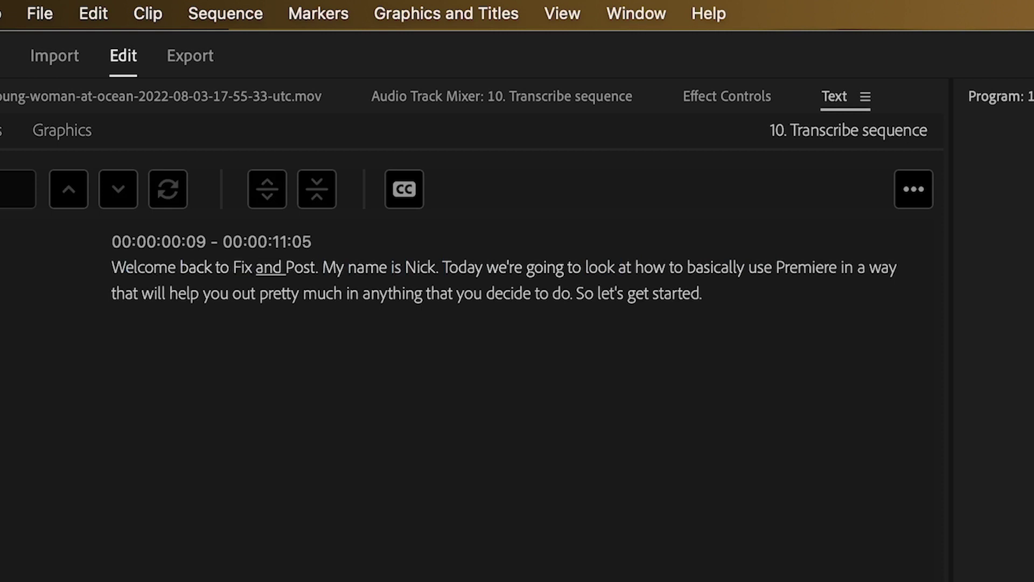